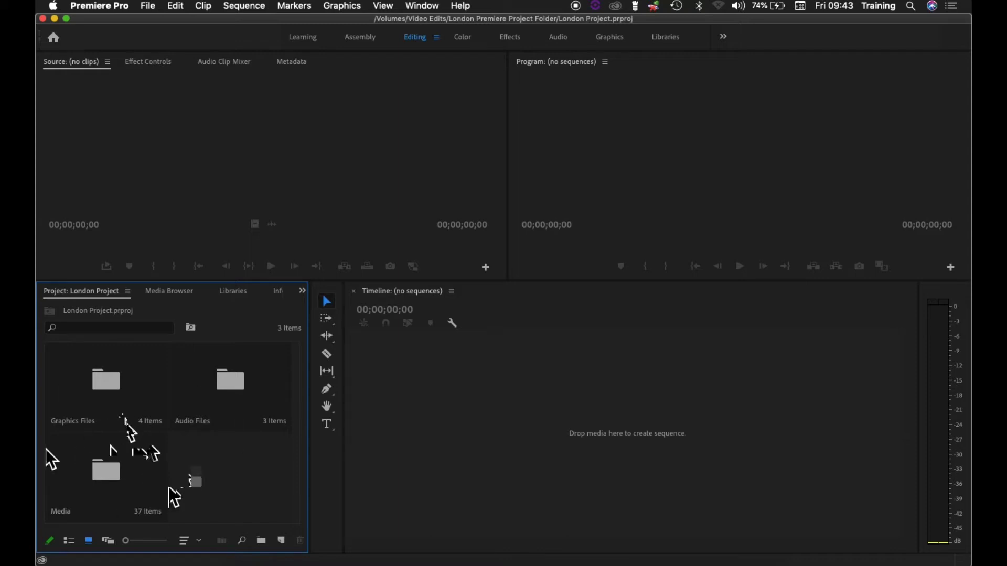
# View the contents of the Media bin and return to the project's top level.
pyautogui.doubleClick(99, 472)
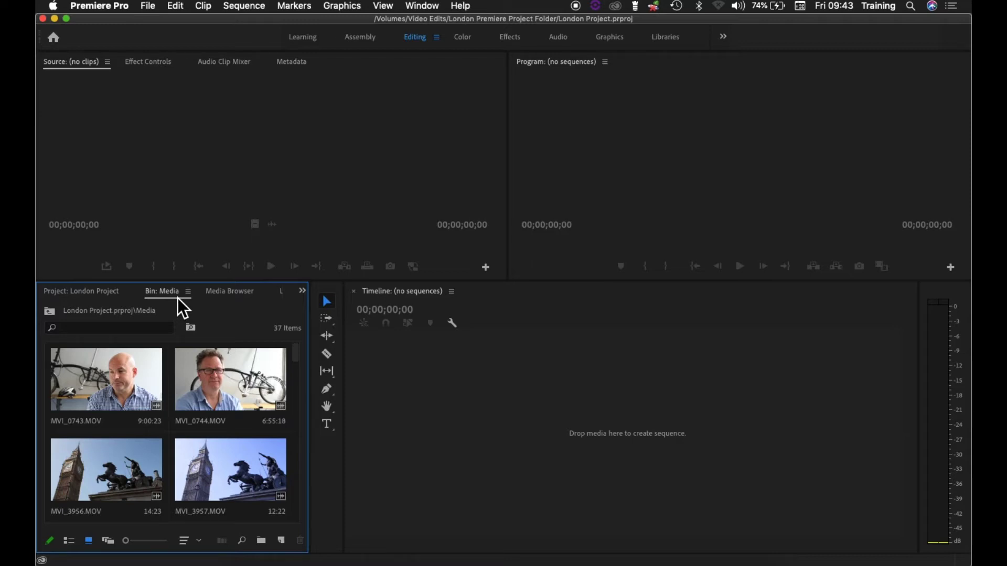
pyautogui.moveTo(177, 298); pyautogui.dragTo(86, 294)
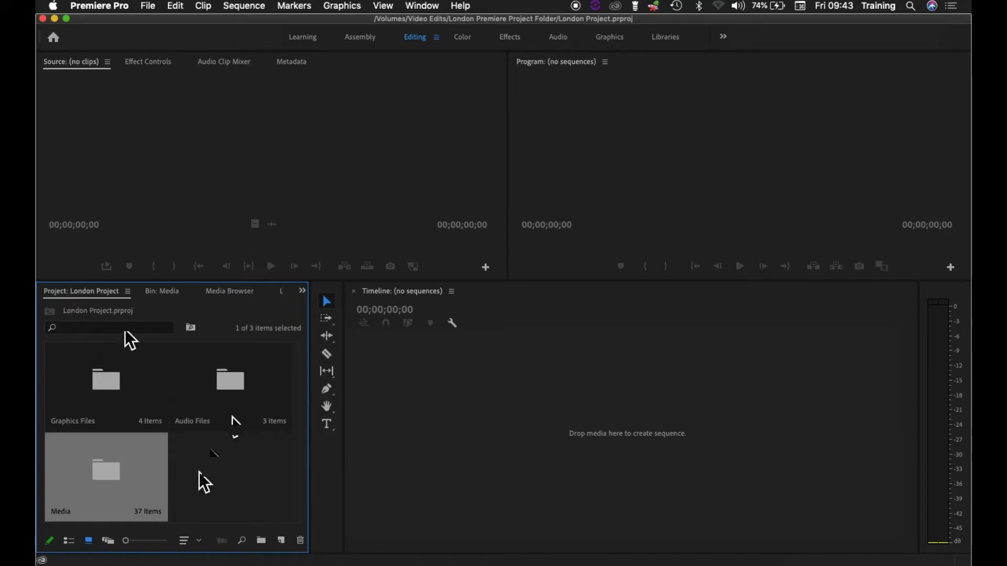
# Show the project items in list view and expand the Media, Graphics Files and Audio Files bins.
pyautogui.click(69, 541)
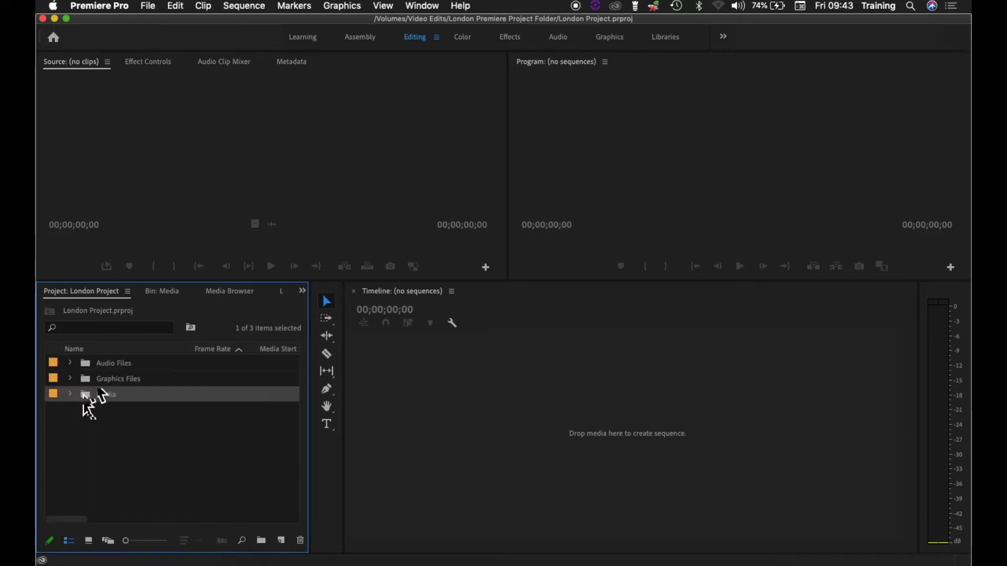
pyautogui.click(70, 397)
pyautogui.click(71, 380)
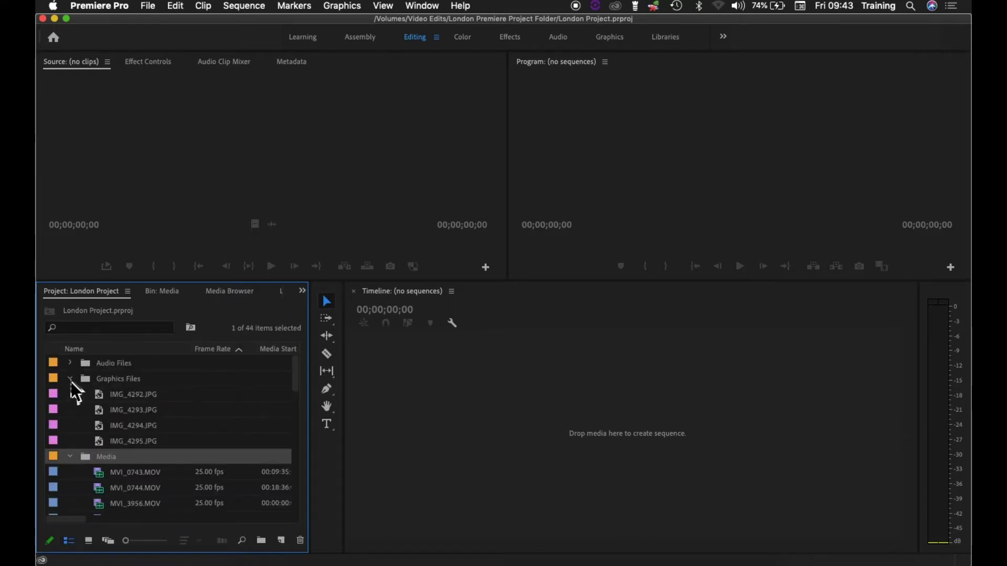
pyautogui.click(70, 363)
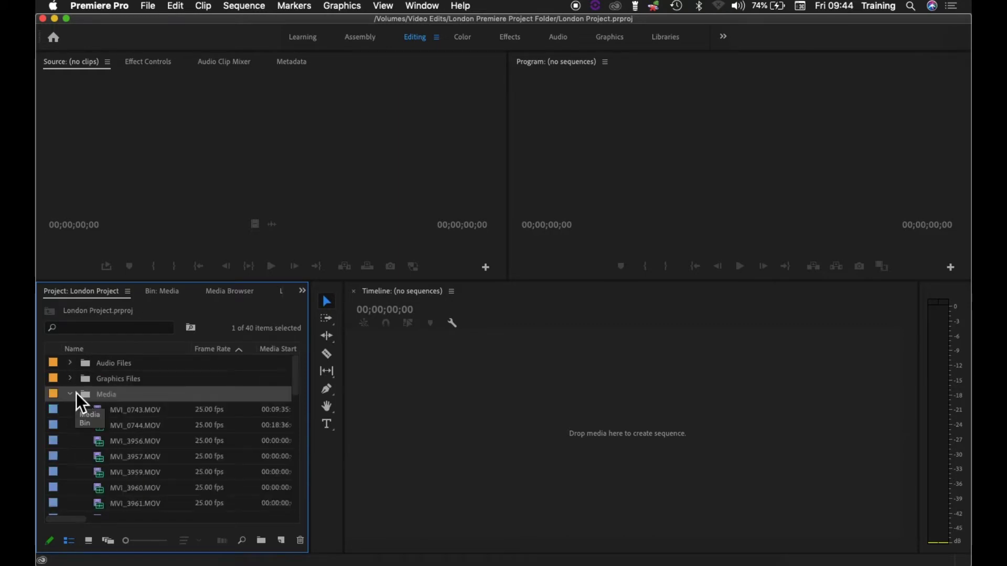
pyautogui.click(72, 379)
pyautogui.click(71, 364)
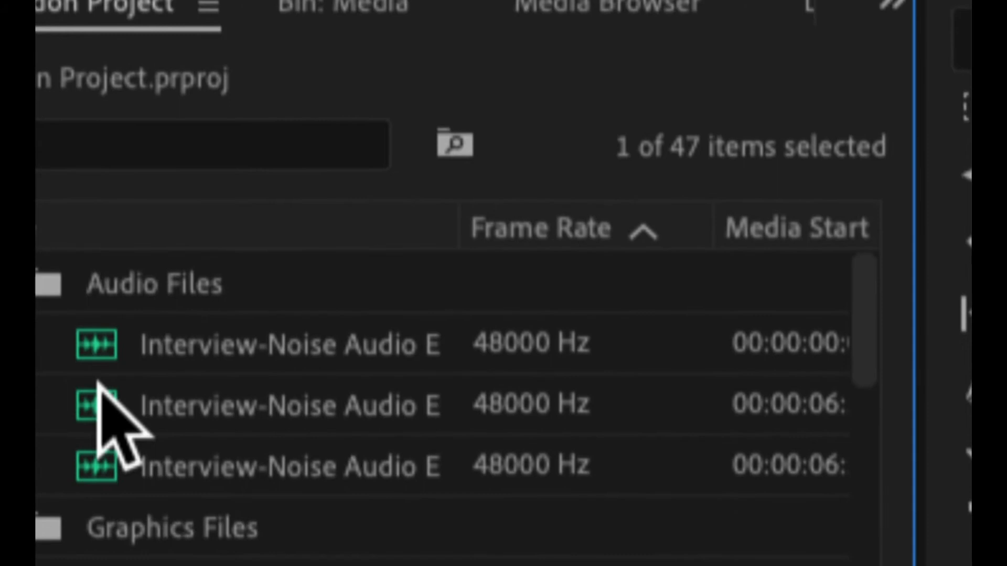
# Examine the audio, still image and movie items in the expanded bins, including their icons and frame rate details.
pyautogui.moveTo(97, 384)
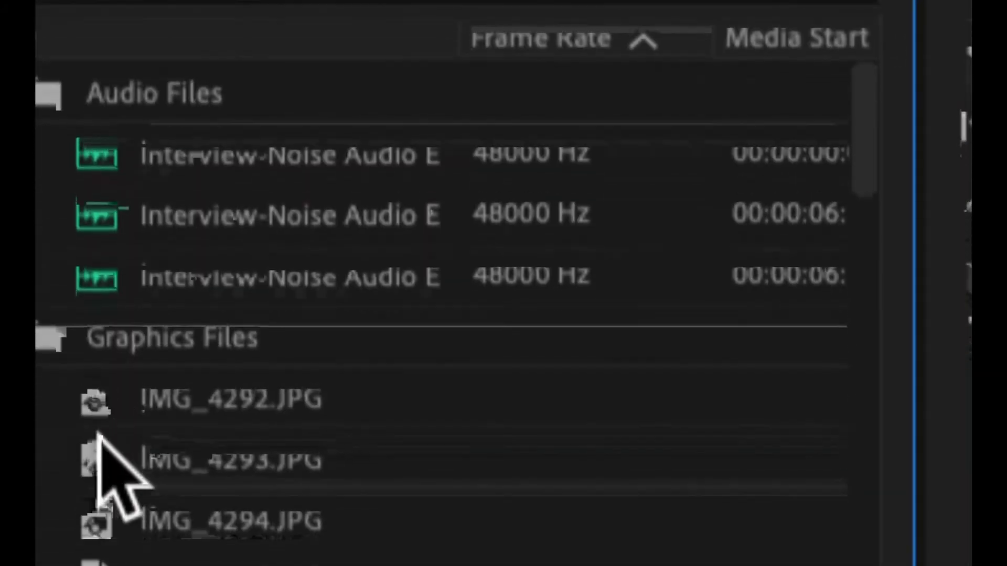
pyautogui.moveTo(97, 435)
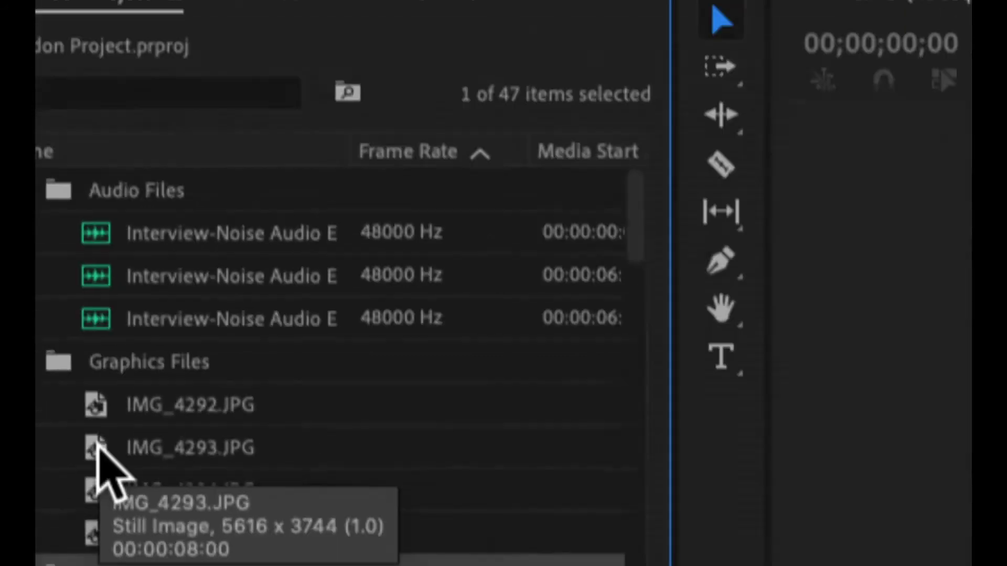
pyautogui.scroll(-4, 97, 441)
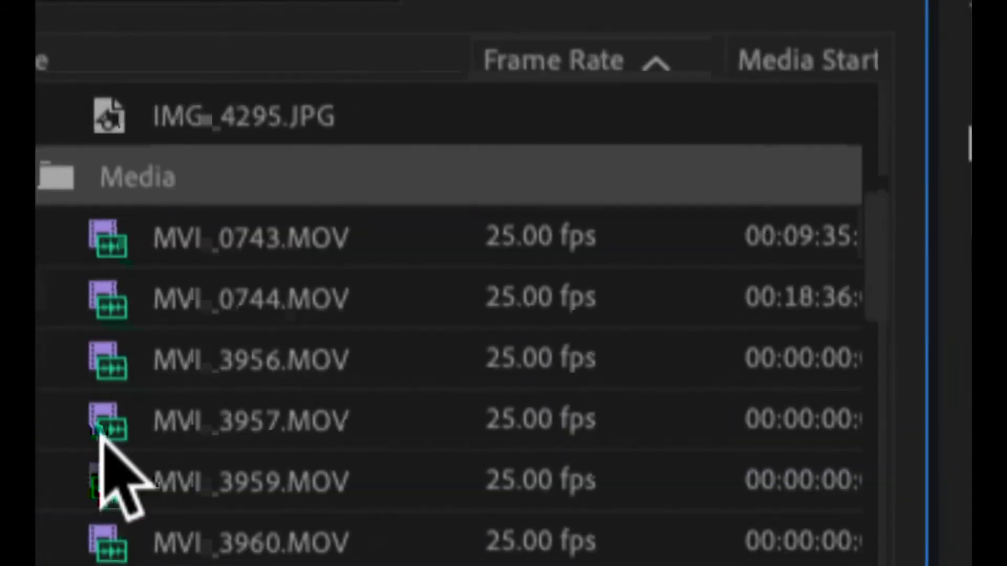
pyautogui.moveTo(109, 440)
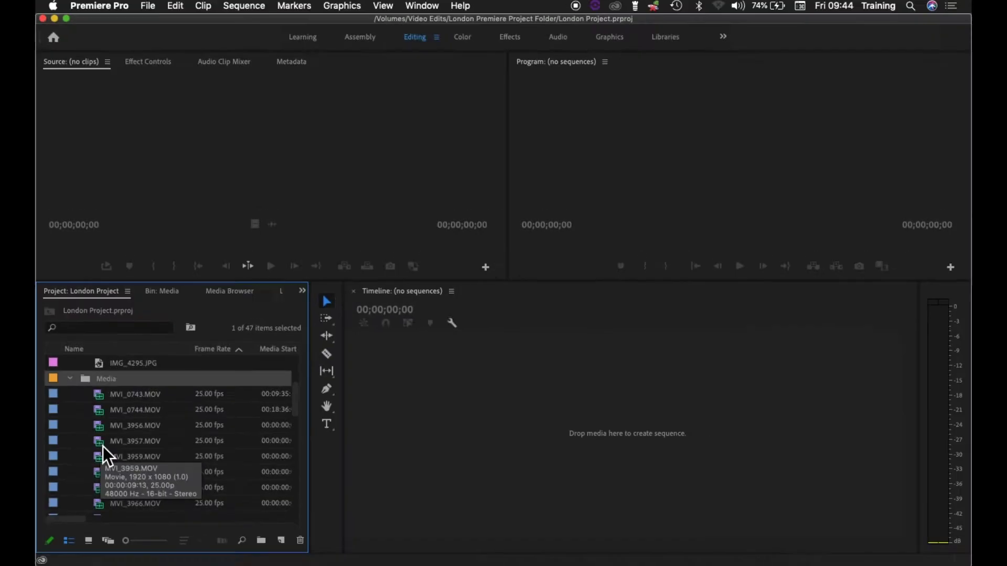
pyautogui.scroll(-4, 103, 446)
pyautogui.scroll(5, 103, 446)
pyautogui.scroll(-5, 103, 446)
pyautogui.scroll(3, 102, 446)
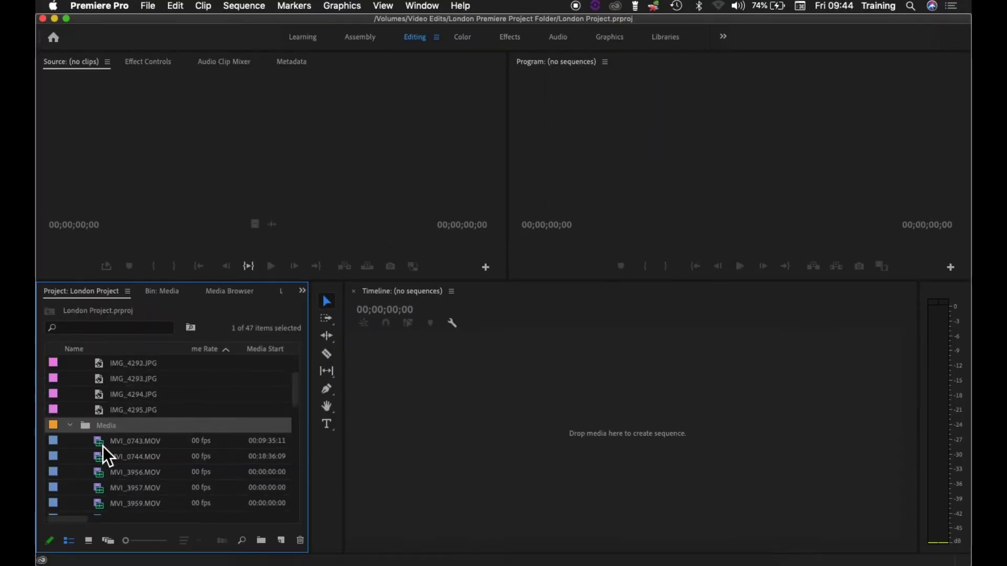
pyautogui.scroll(-3, 103, 446)
pyautogui.hscroll(1, 102, 446)
pyautogui.scroll(5, 103, 446)
pyautogui.scroll(-5, 103, 446)
pyautogui.scroll(2, 102, 446)
pyautogui.scroll(1, 102, 446)
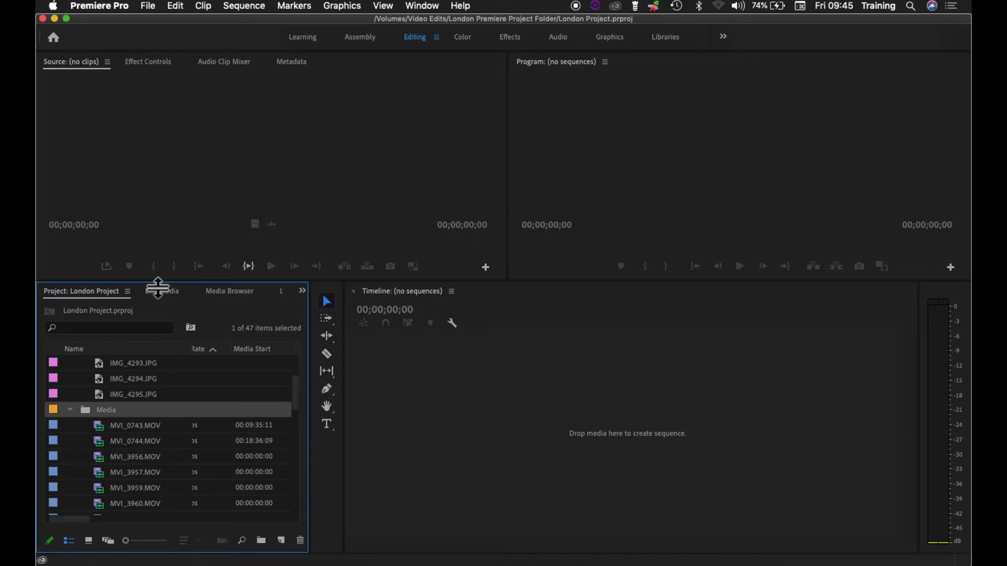
# Enlarge the Project panel in height and width and bring its Description and Log Note columns into view.
pyautogui.moveTo(157, 285); pyautogui.dragTo(171, 179)
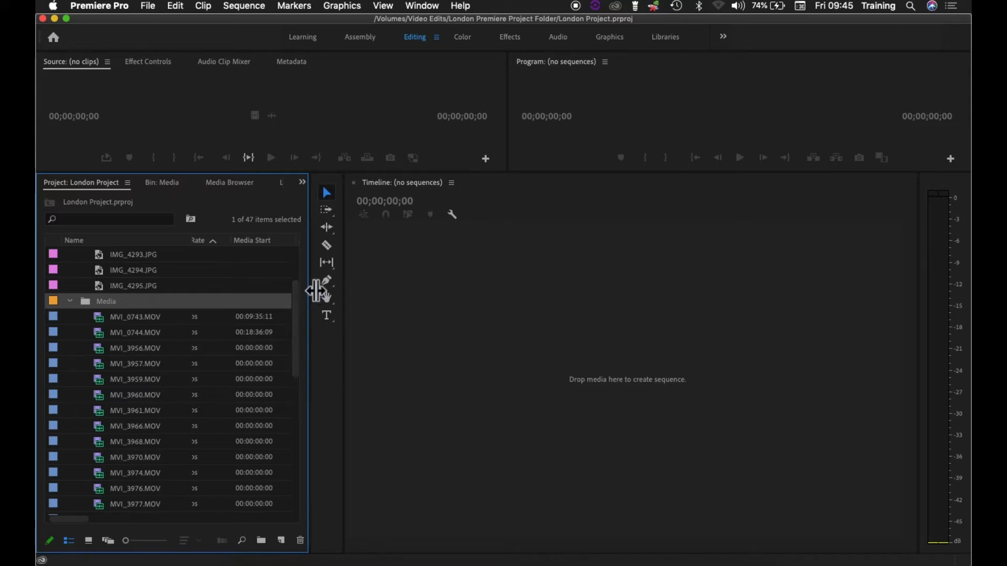
pyautogui.moveTo(318, 292); pyautogui.dragTo(679, 315)
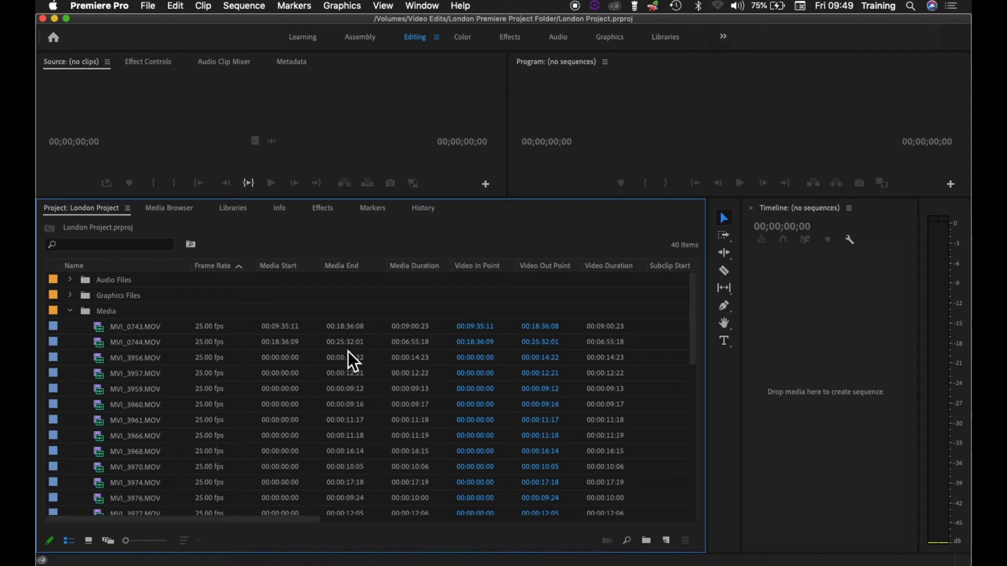
pyautogui.moveTo(293, 523); pyautogui.dragTo(535, 535)
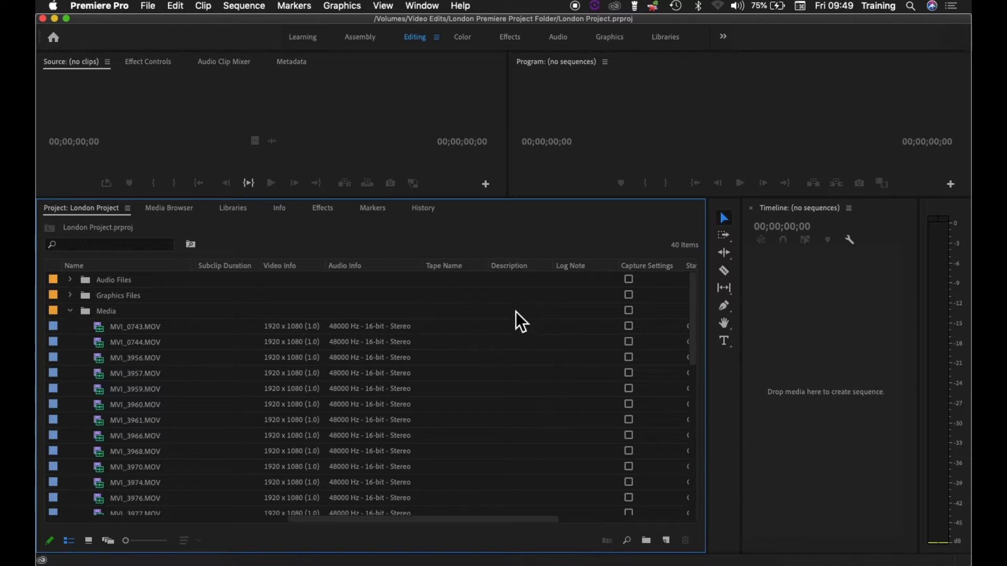
# Give clip MVI_0743.MOV a description made of "Interview" and the interviewee's first name.
pyautogui.click(511, 330)
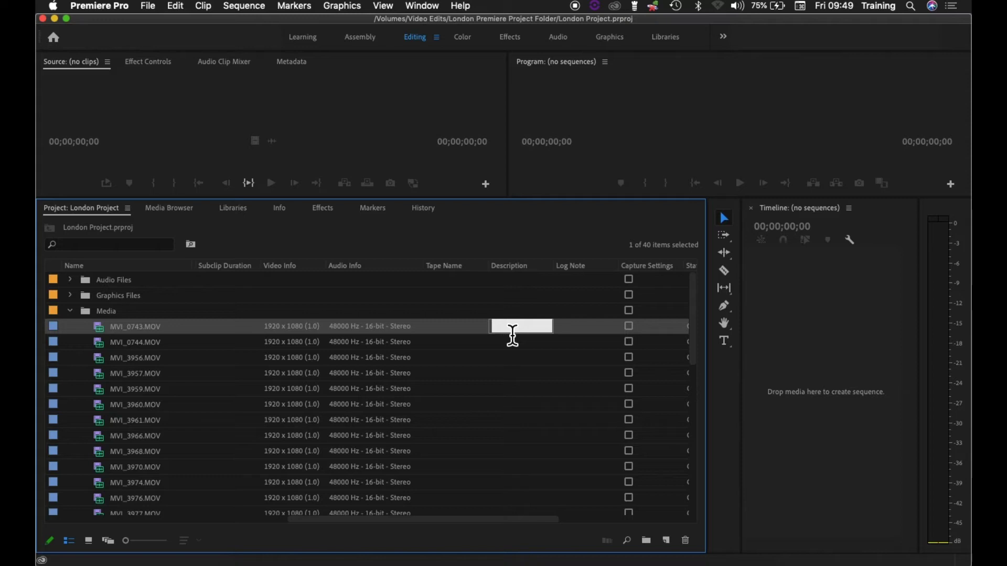
pyautogui.write('Interview Tom')
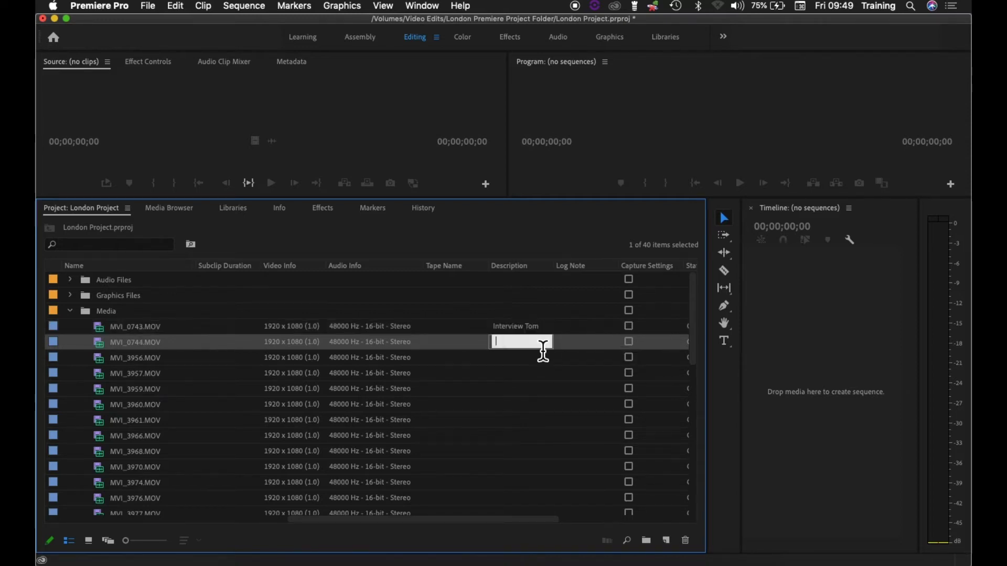
pyautogui.click(540, 346)
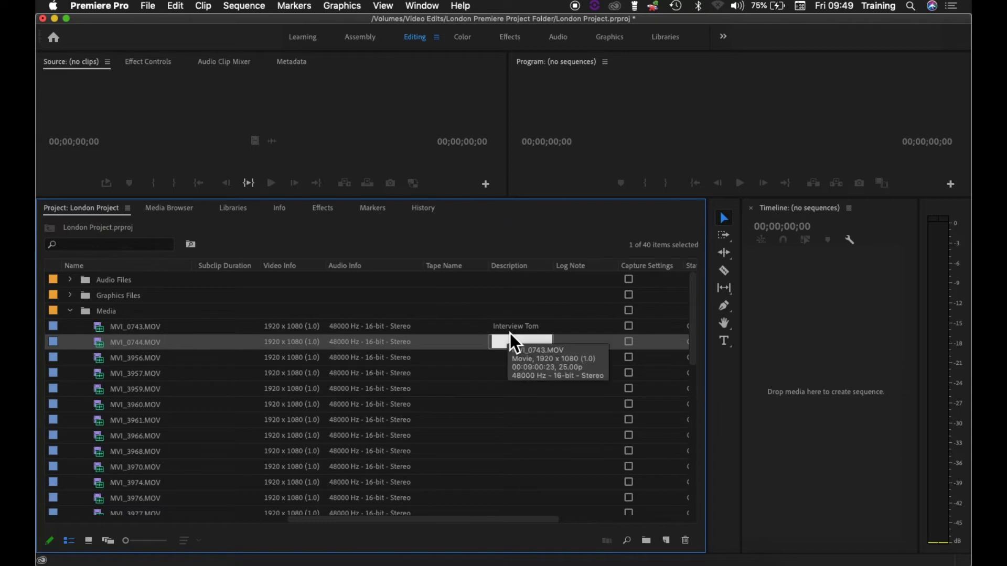
# Sort the clips by media duration, first shortest to longest and again longest to shortest.
pyautogui.moveTo(394, 519); pyautogui.dragTo(153, 522)
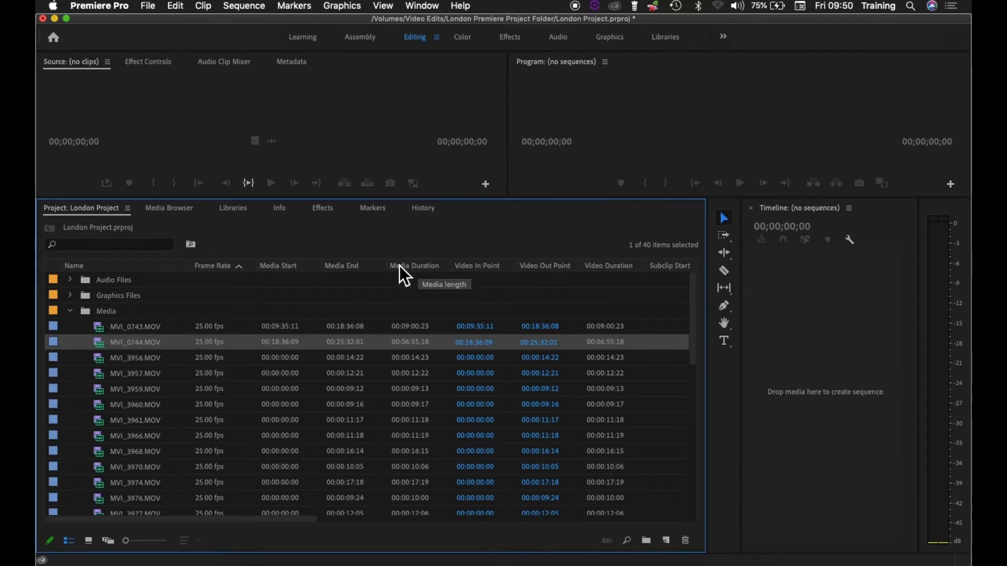
pyautogui.click(416, 265)
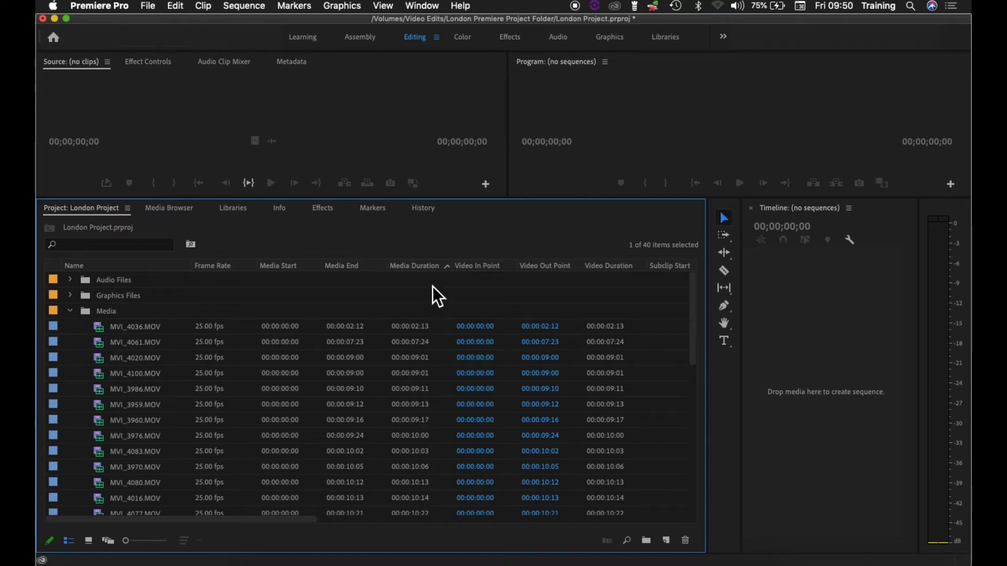
pyautogui.click(422, 266)
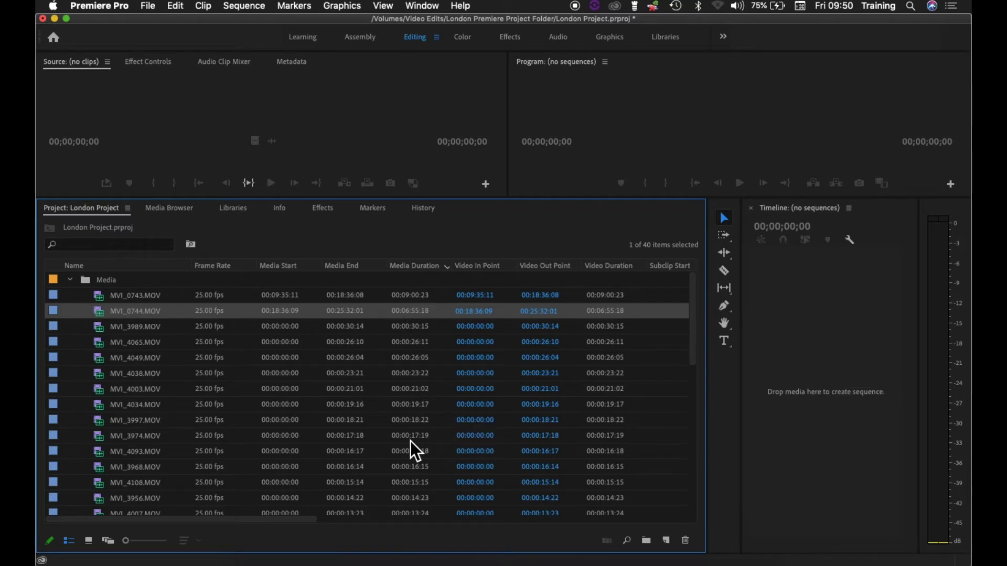
# Sort the project items by name in ascending order.
pyautogui.click(112, 266)
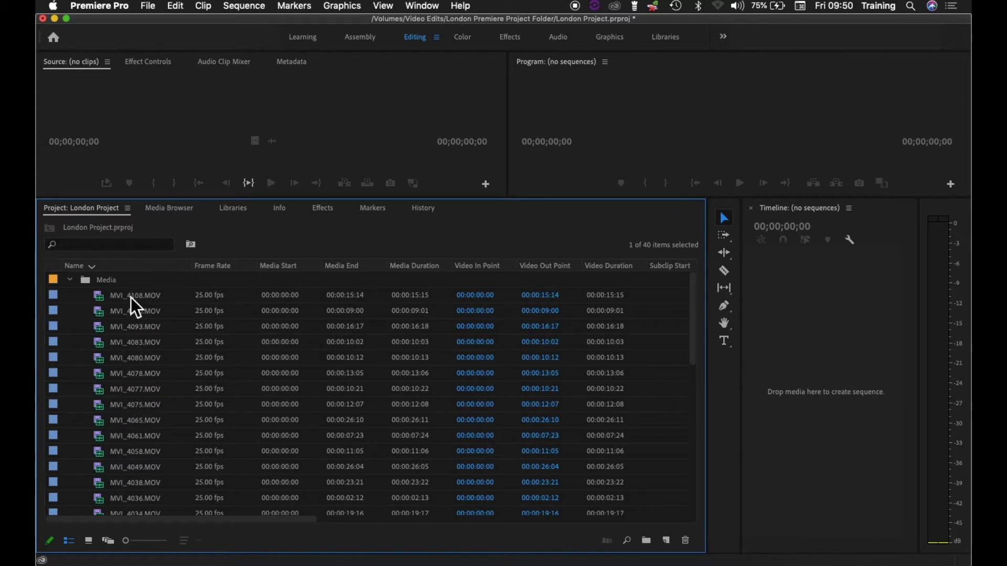
pyautogui.click(111, 266)
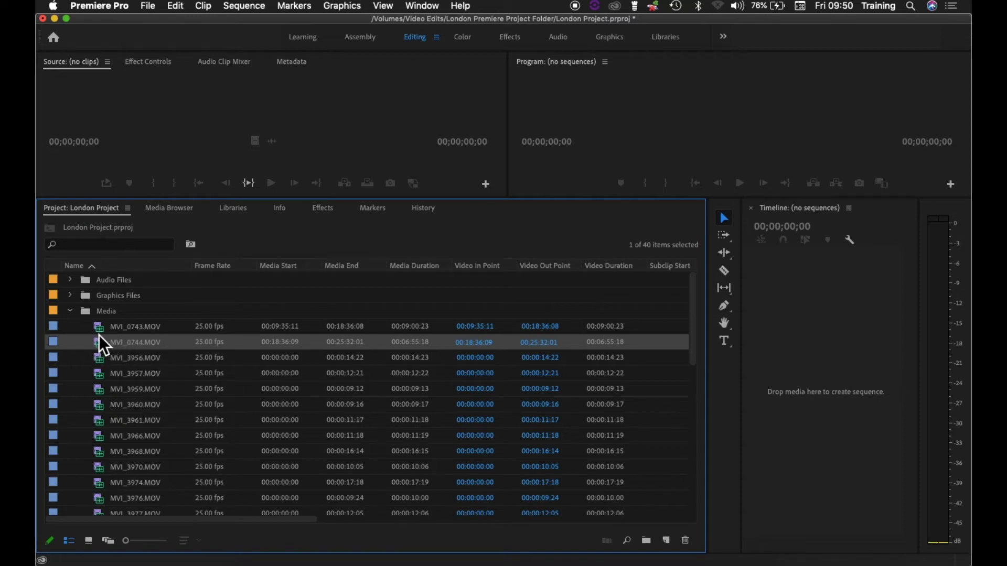
# Make the Source Monitor taller and preview clips MVI_0743, MVI_0744, MVI_3956, MVI_3957 and MVI_3959 in it one by one.
pyautogui.moveTo(234, 200); pyautogui.dragTo(228, 251)
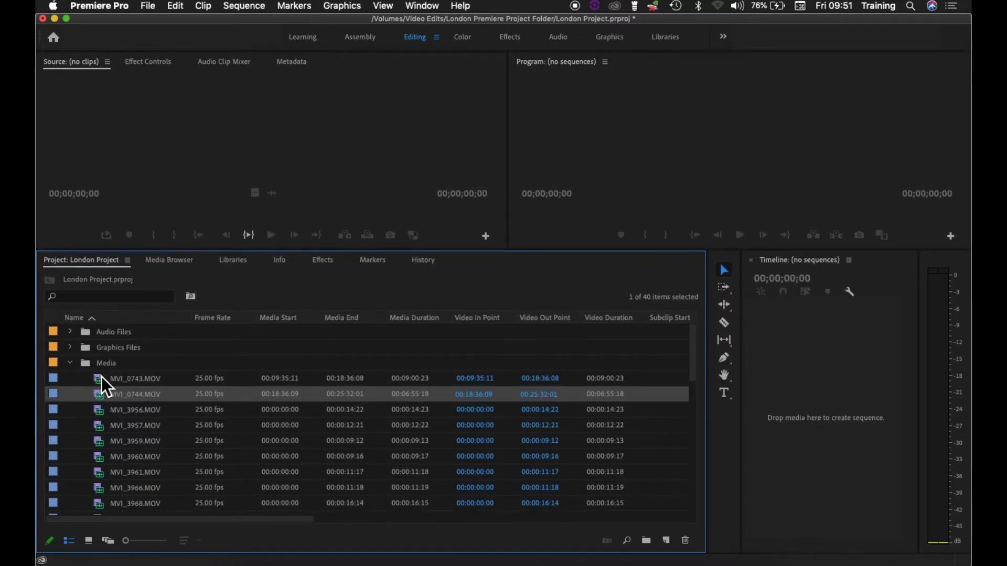
pyautogui.doubleClick(103, 381)
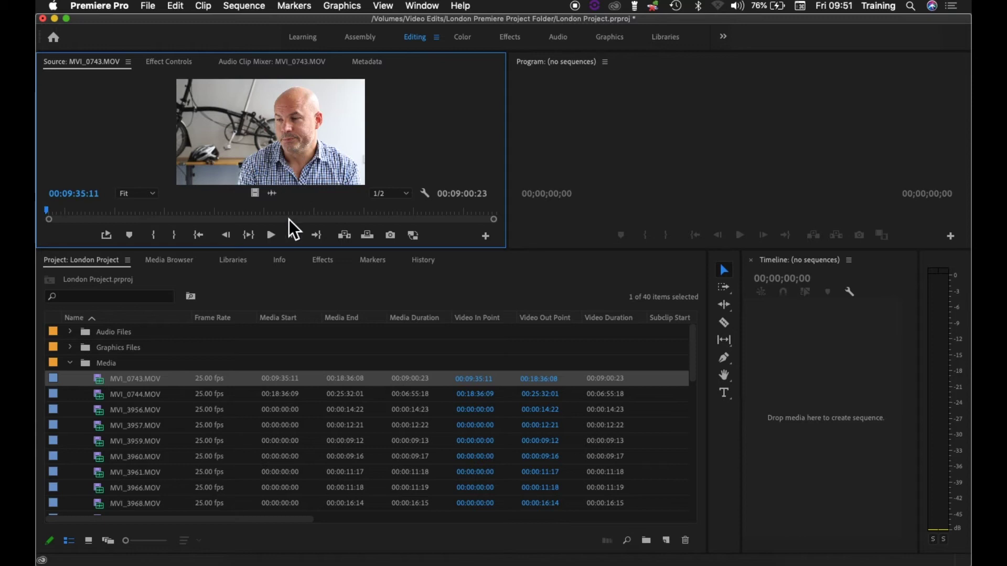
pyautogui.doubleClick(101, 395)
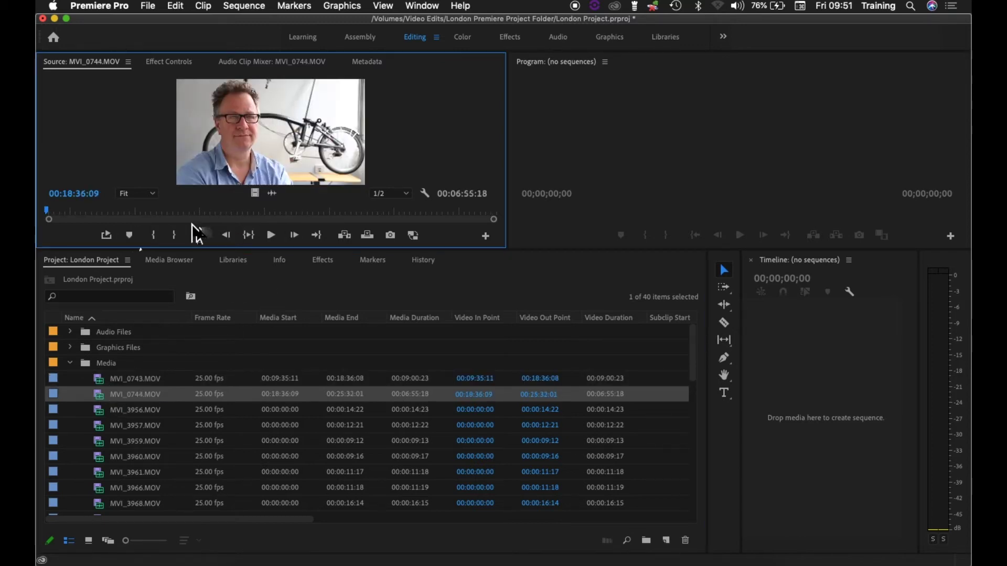
pyautogui.doubleClick(99, 413)
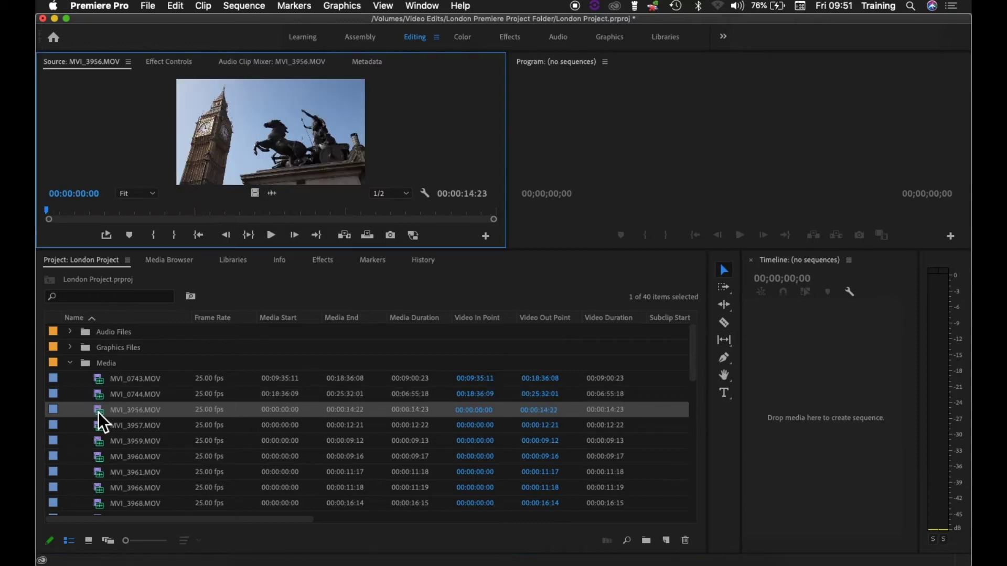
pyautogui.doubleClick(99, 425)
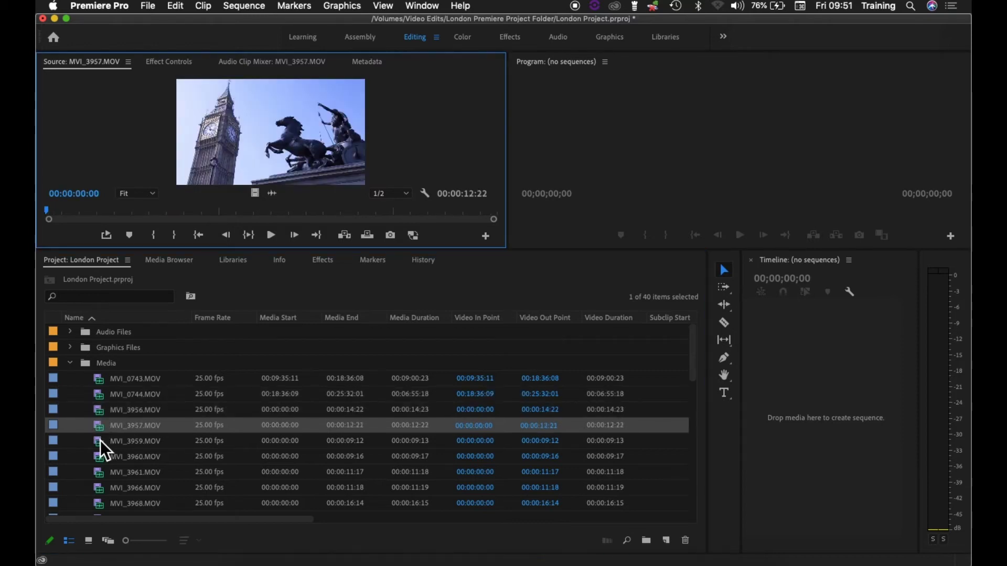
pyautogui.doubleClick(99, 441)
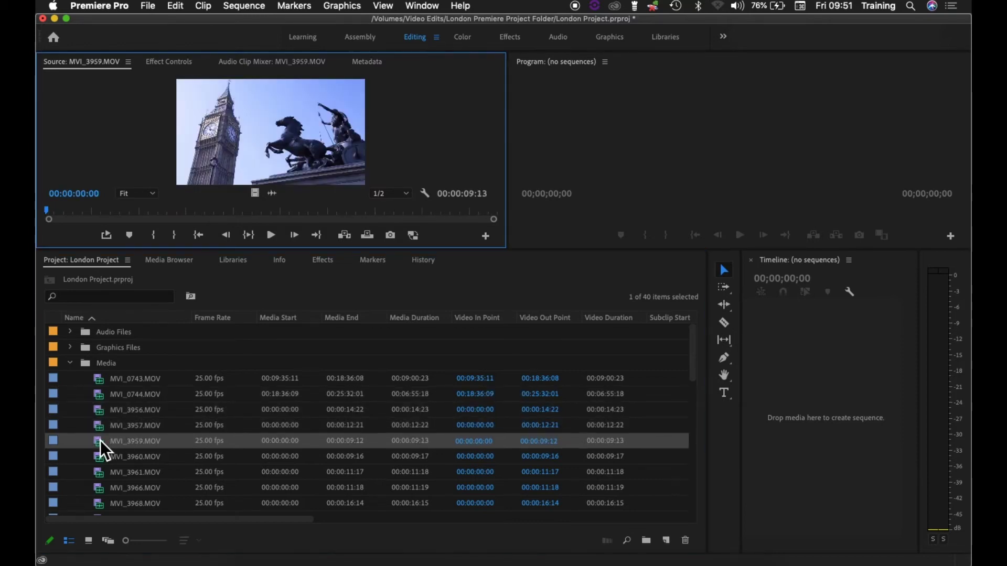
# Rename the clip MVI_0743.MOV to the interviewee's first name followed by "Interview".
pyautogui.click(103, 383)
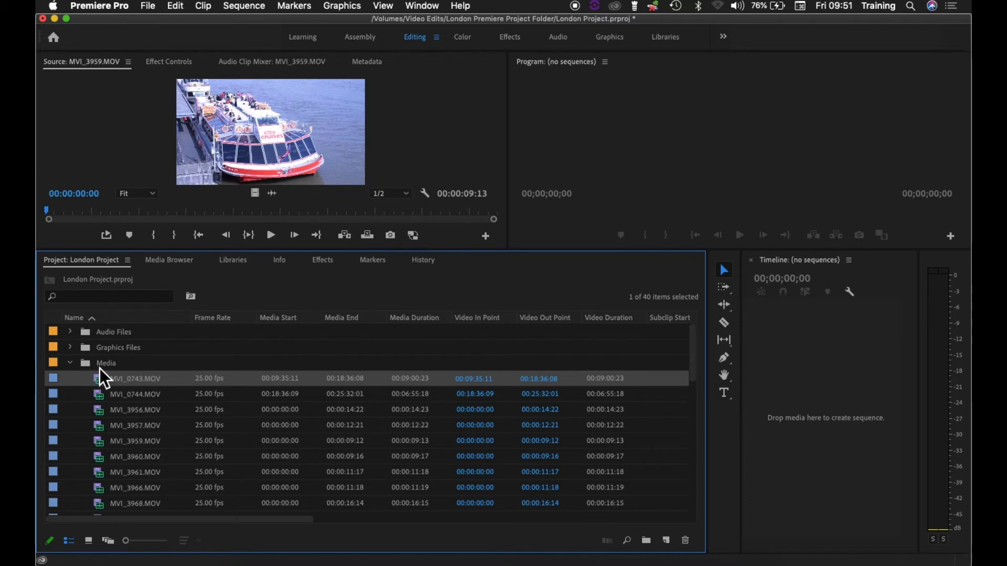
pyautogui.click(125, 380)
pyautogui.click(109, 393)
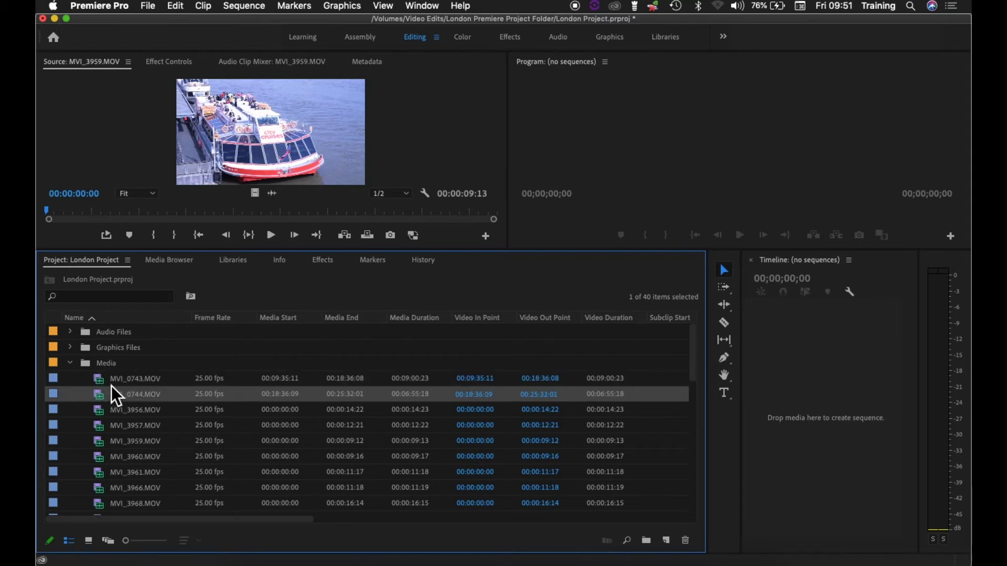
pyautogui.click(116, 380)
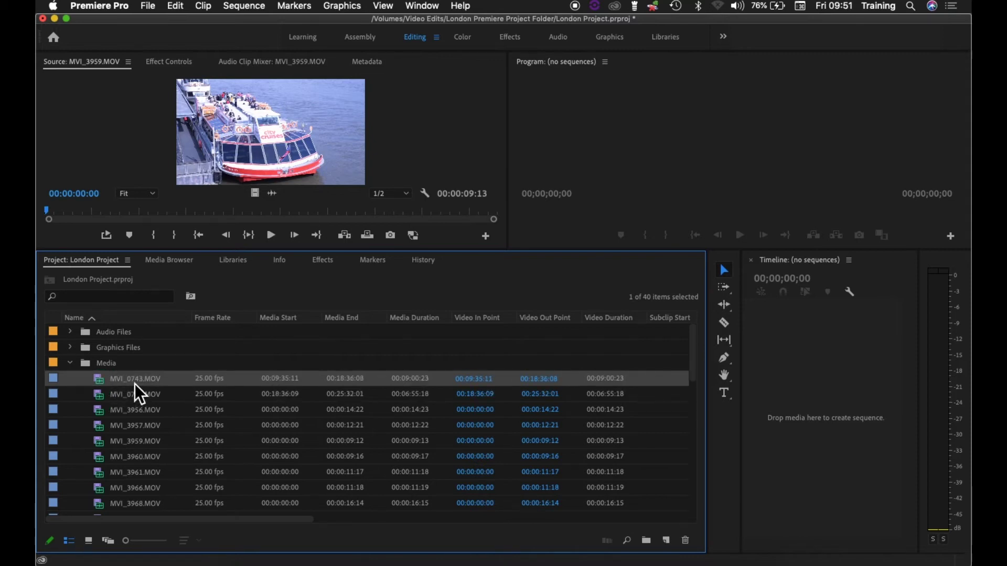
pyautogui.click(135, 383)
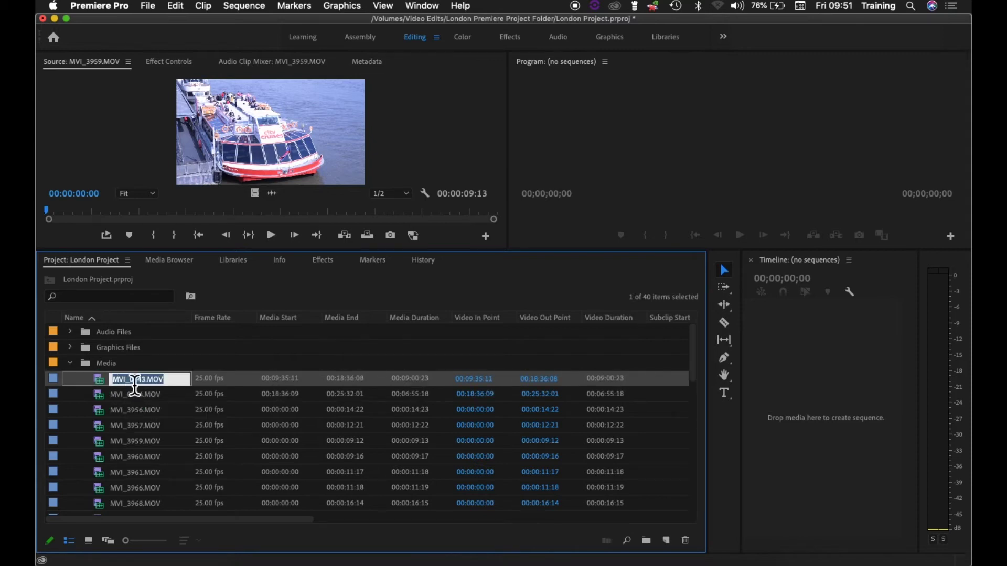
pyautogui.write('Tom Interview')
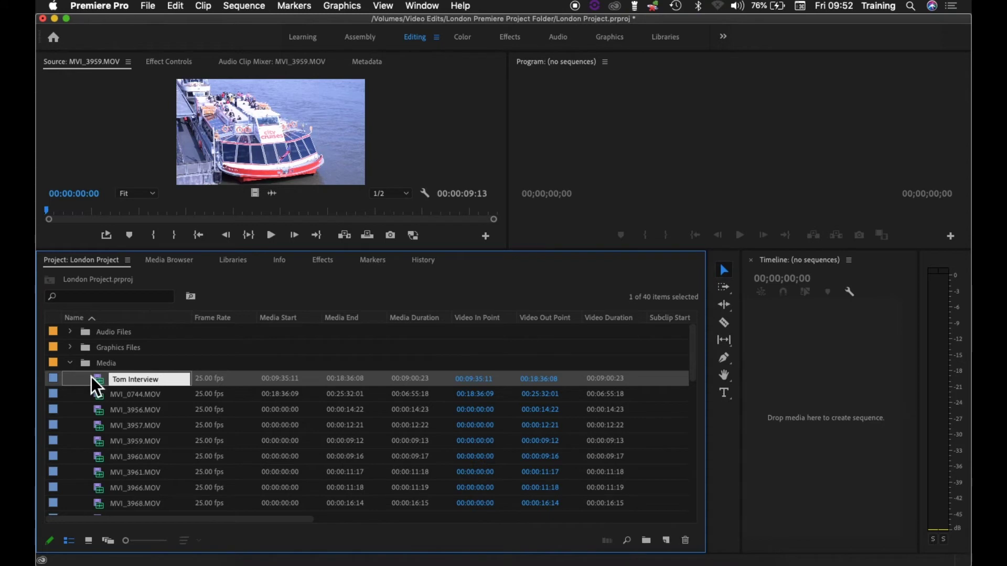
pyautogui.click(140, 401)
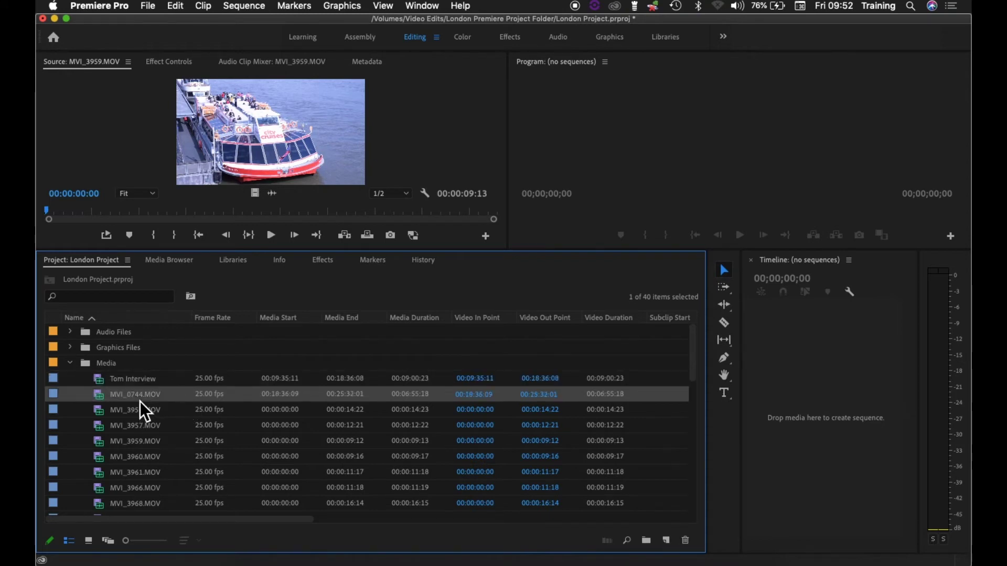
# Rename the clip MVI_0744.MOV to the second interviewee's first name followed by "Interview".
pyautogui.click(121, 396)
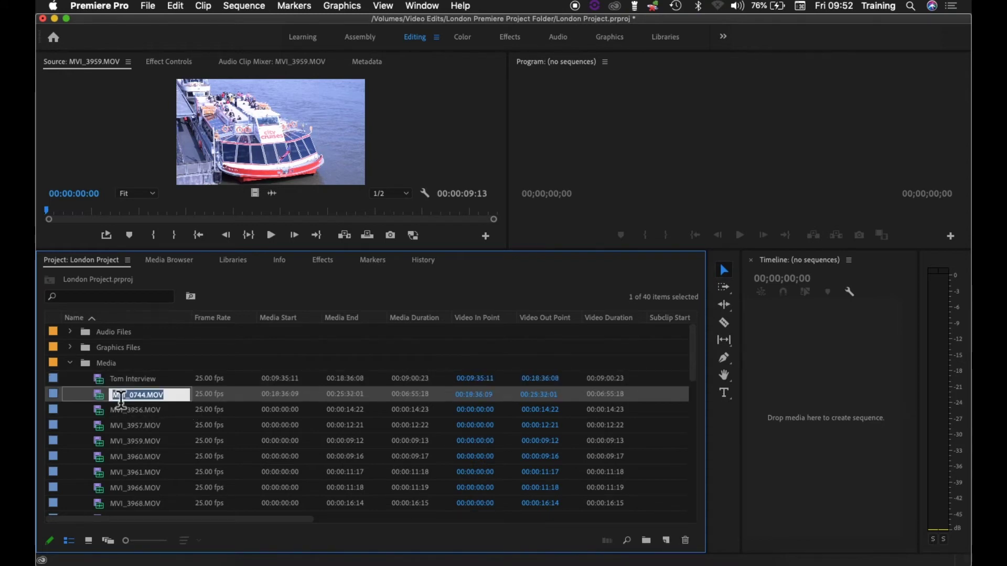
pyautogui.write('Tim ')
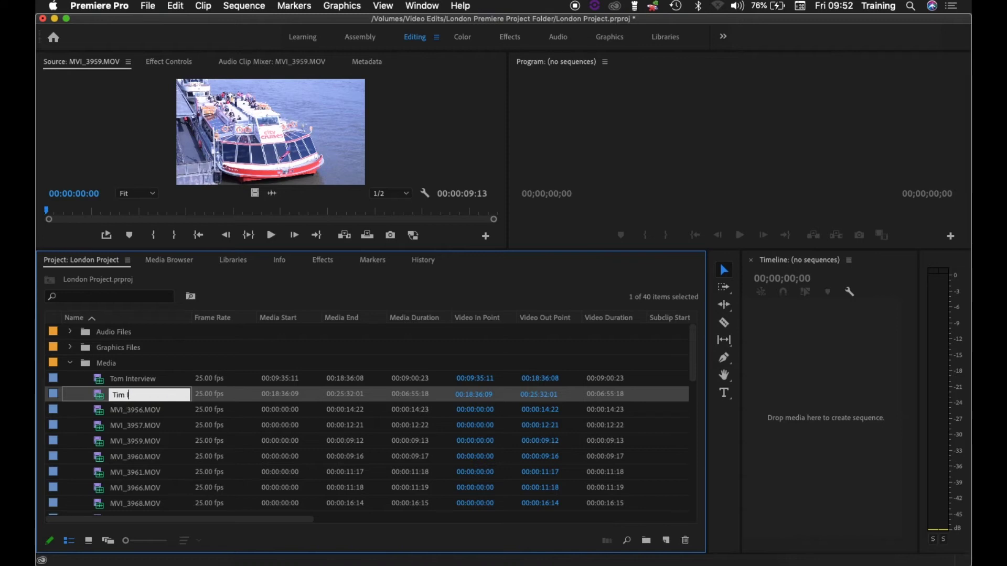
pyautogui.write('Interview')
# Open the clip MVI_3956.MOV in the Source Monitor and rename it Big Ben.
pyautogui.click(126, 410)
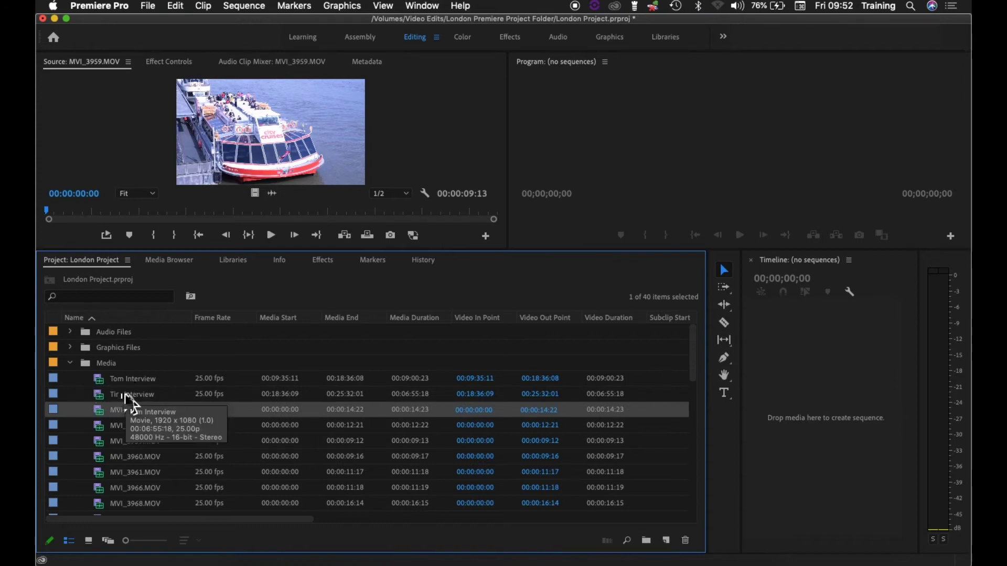
pyautogui.click(96, 385)
pyautogui.click(128, 406)
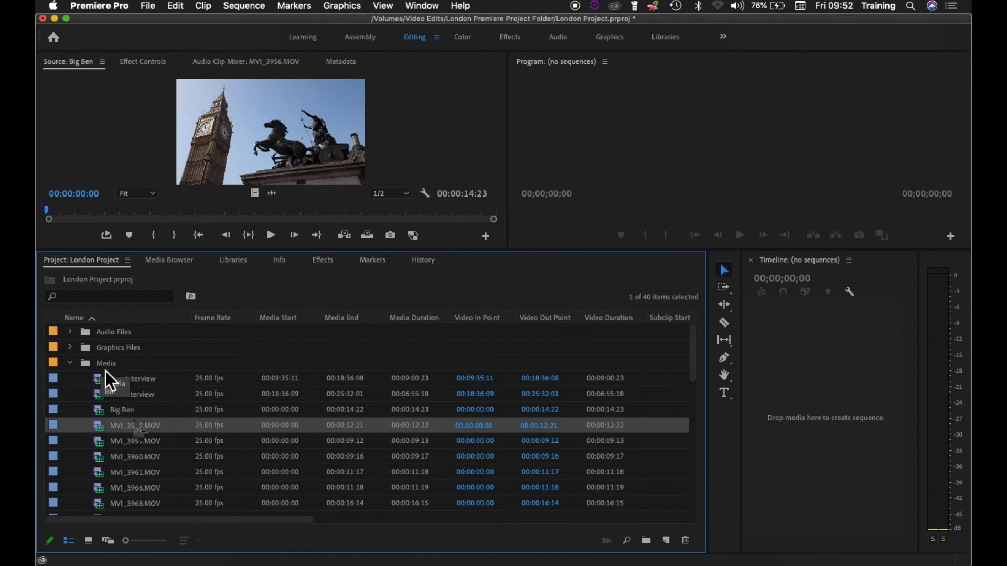
# Collapse the Media bin and create a new bin named Interview at the project's top level.
pyautogui.scroll(-2, 127, 422)
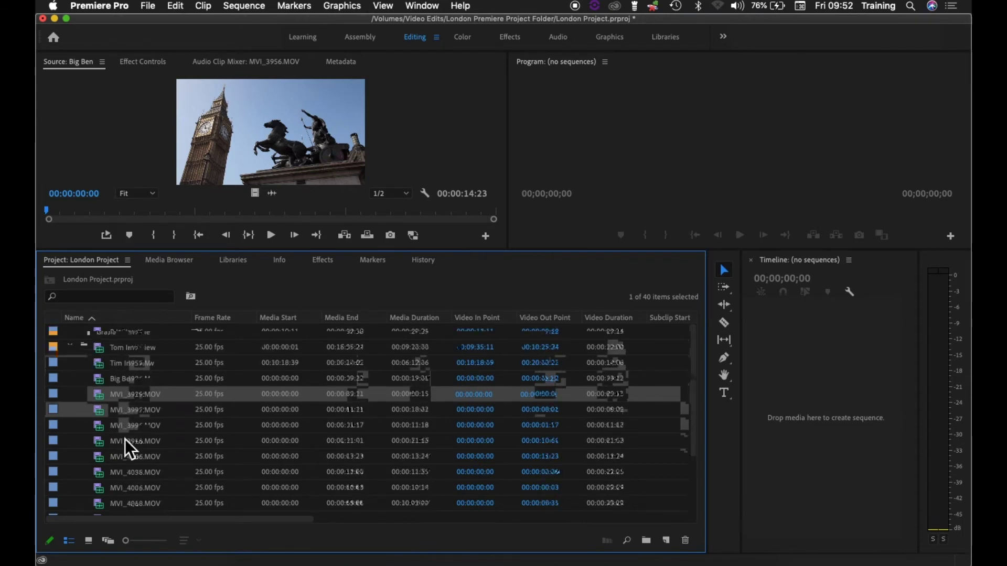
pyautogui.scroll(2, 125, 439)
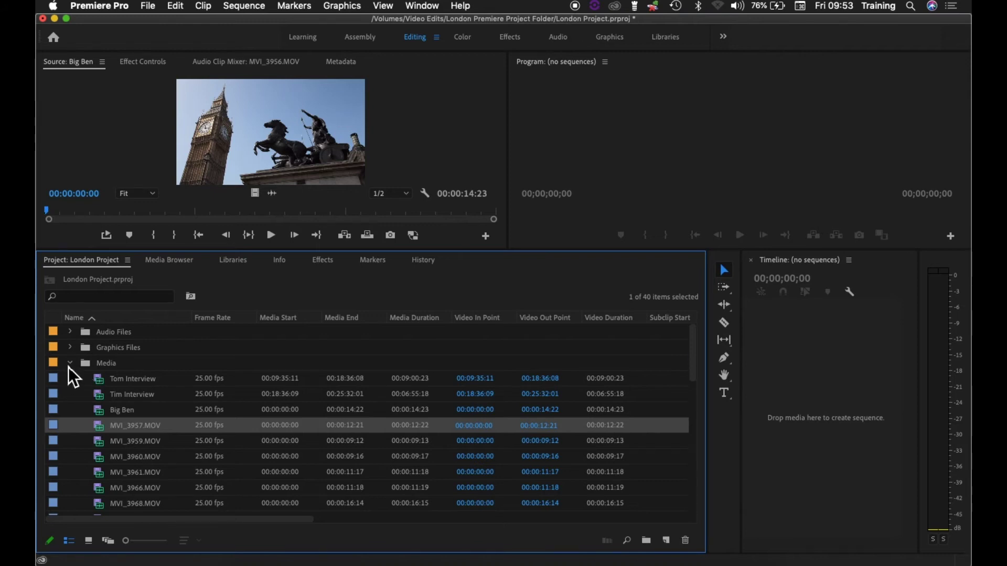
pyautogui.click(69, 365)
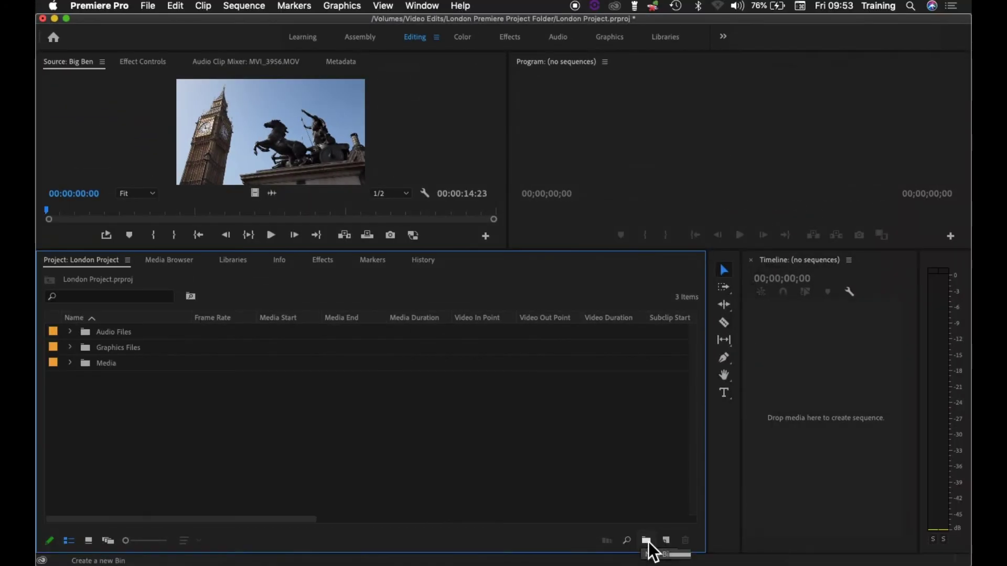
pyautogui.press('super+b')
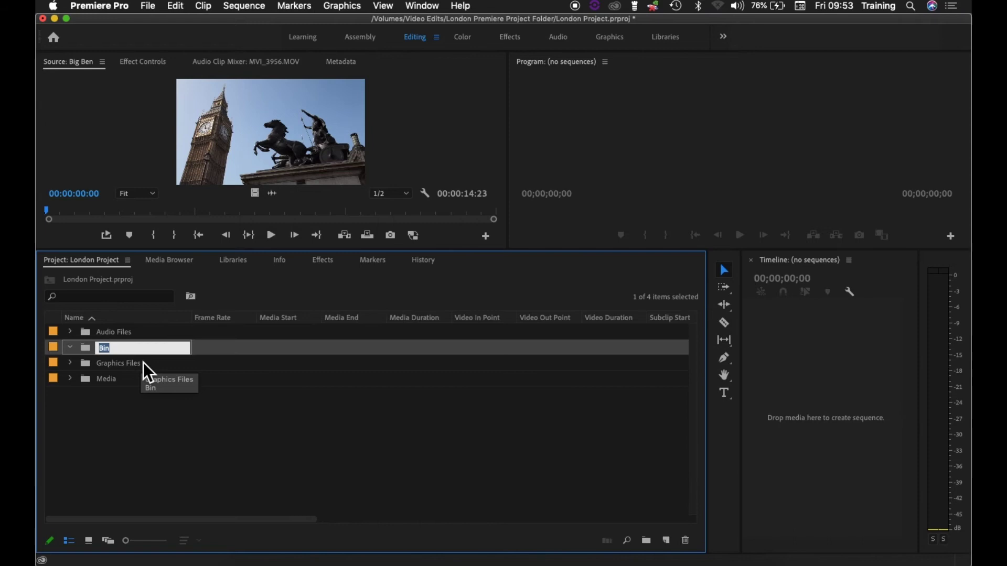
pyautogui.write('Interview')
pyautogui.click(84, 343)
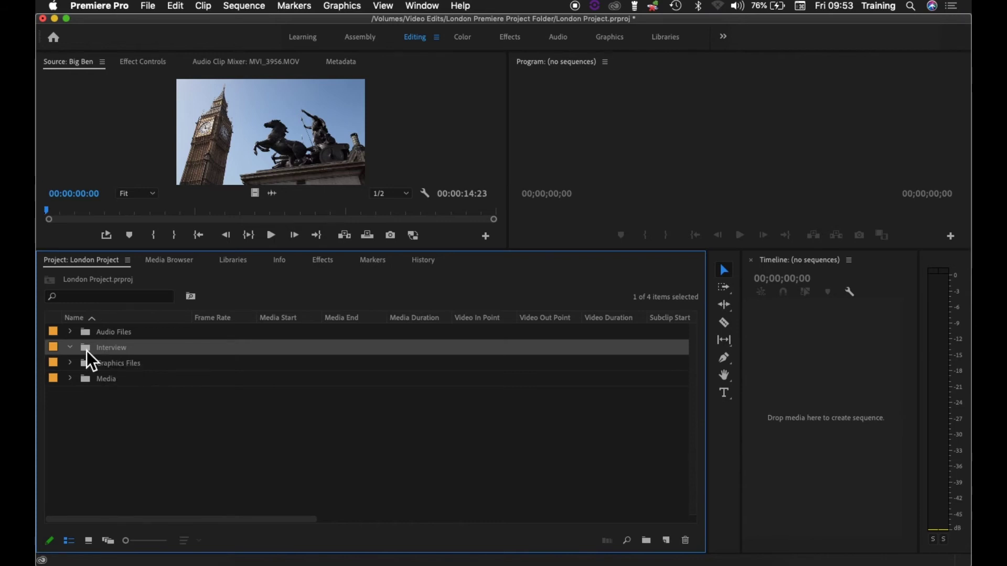
# Move the Interview bin into the Media bin and expand Media.
pyautogui.moveTo(85, 354); pyautogui.dragTo(83, 380)
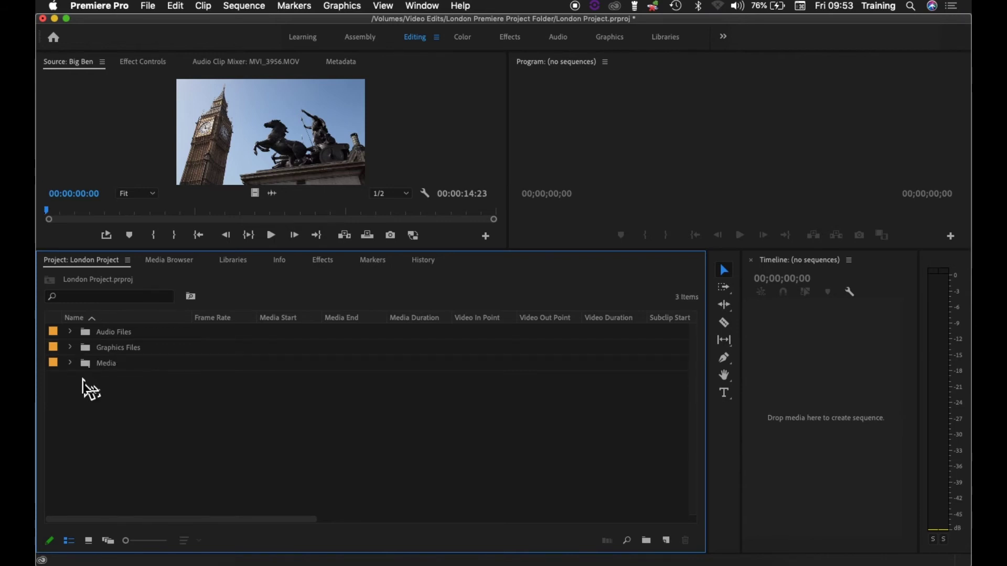
pyautogui.click(70, 363)
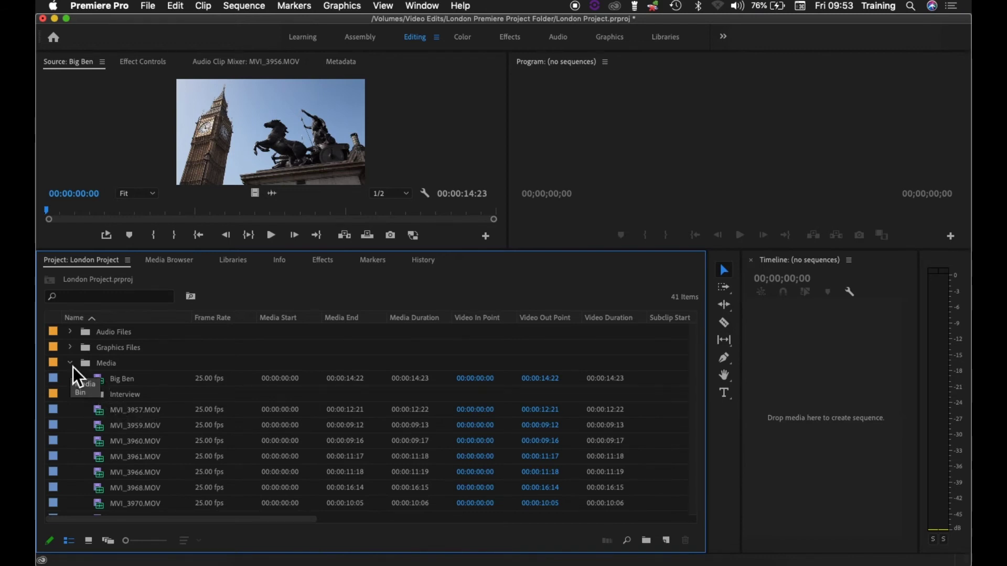
pyautogui.moveTo(73, 367); pyautogui.dragTo(114, 371)
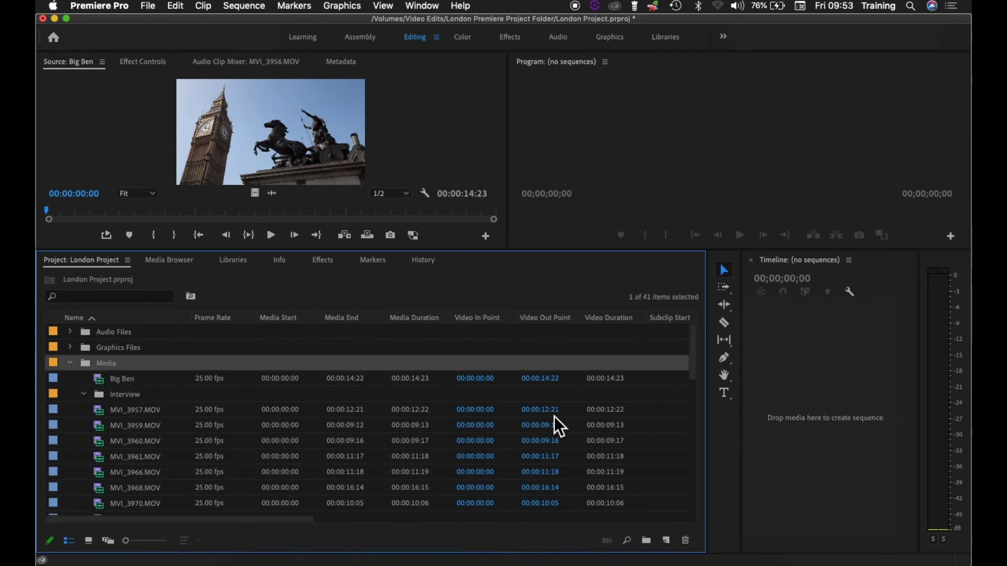
pyautogui.click(647, 540)
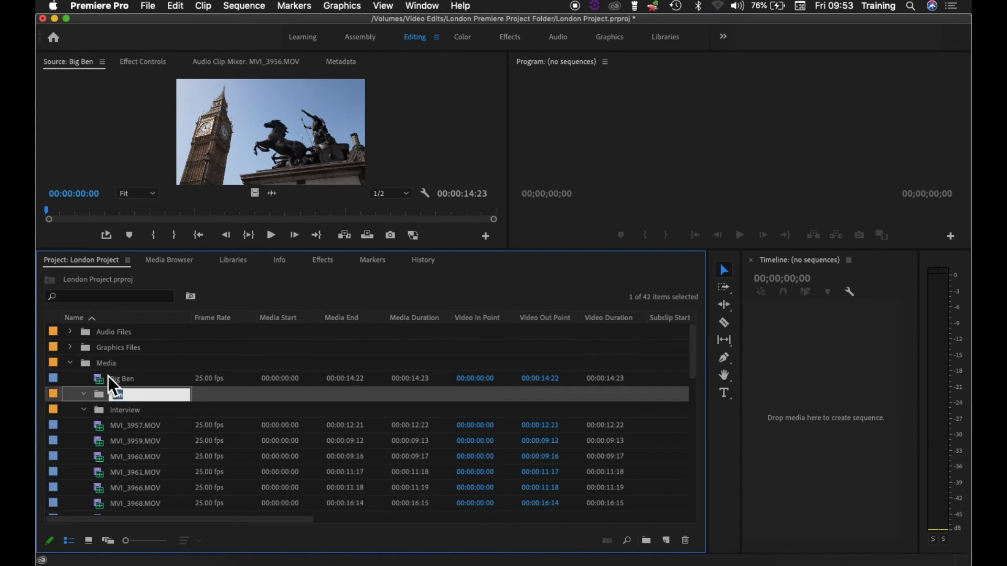
pyautogui.click(237, 423)
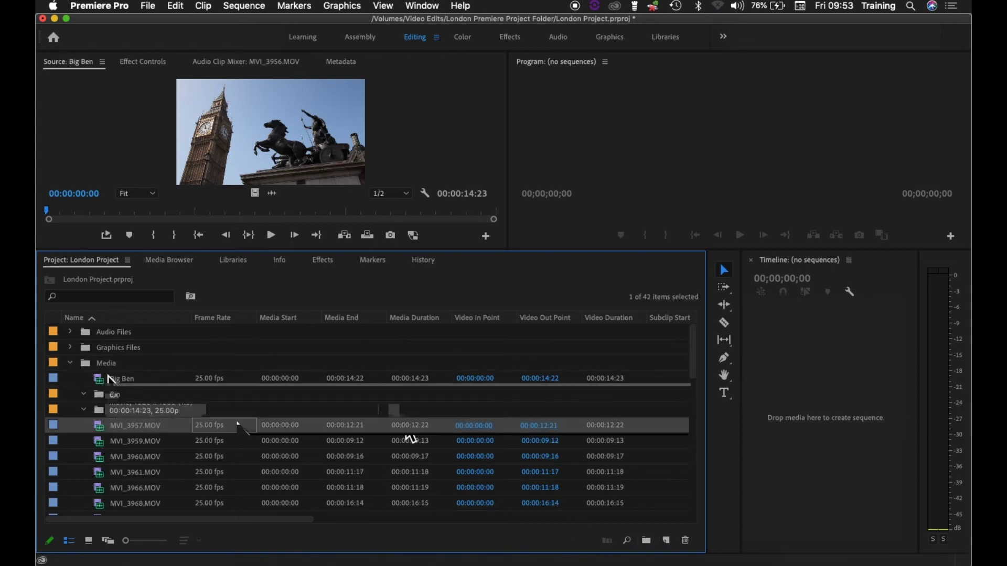
pyautogui.press('super+z')
# Create a new bin named B Roll inside the Media bin.
pyautogui.click(95, 370)
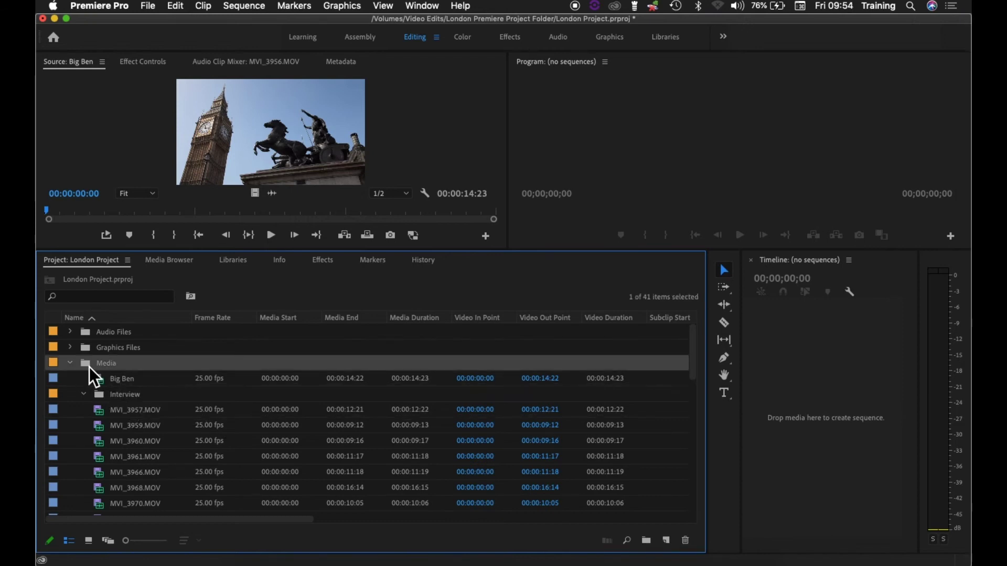
pyautogui.rightClick(89, 367)
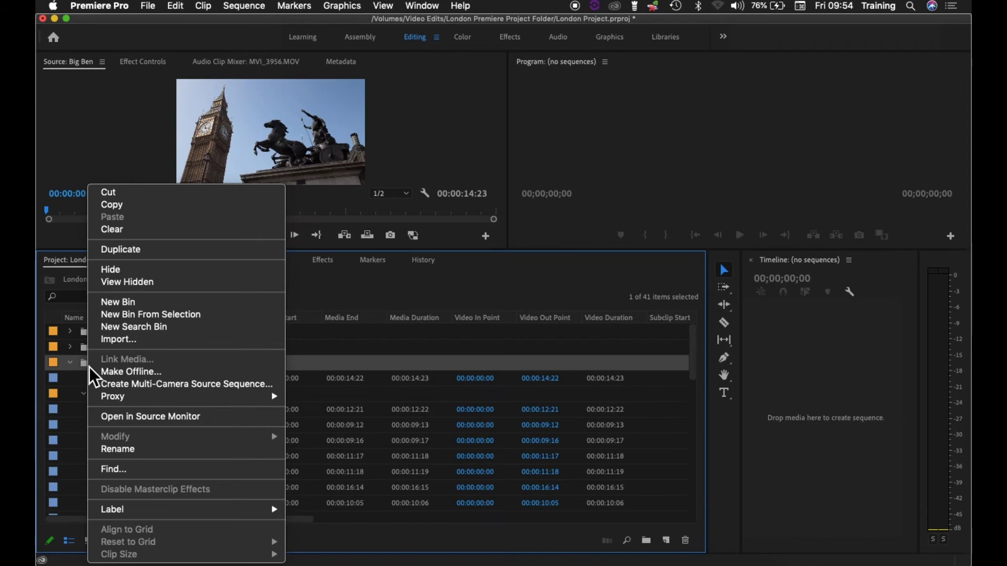
pyautogui.click(124, 305)
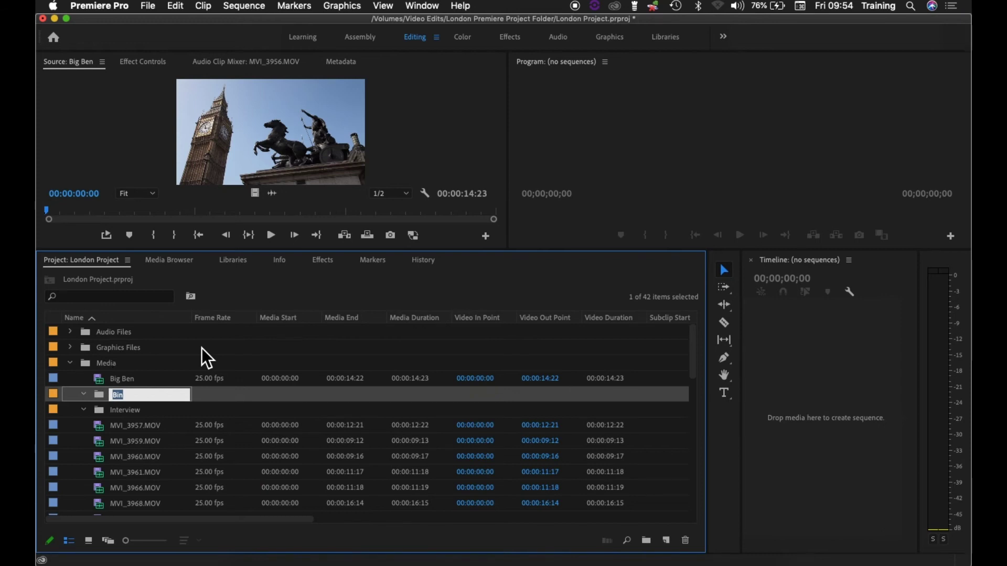
pyautogui.write('B Roll')
pyautogui.click(173, 426)
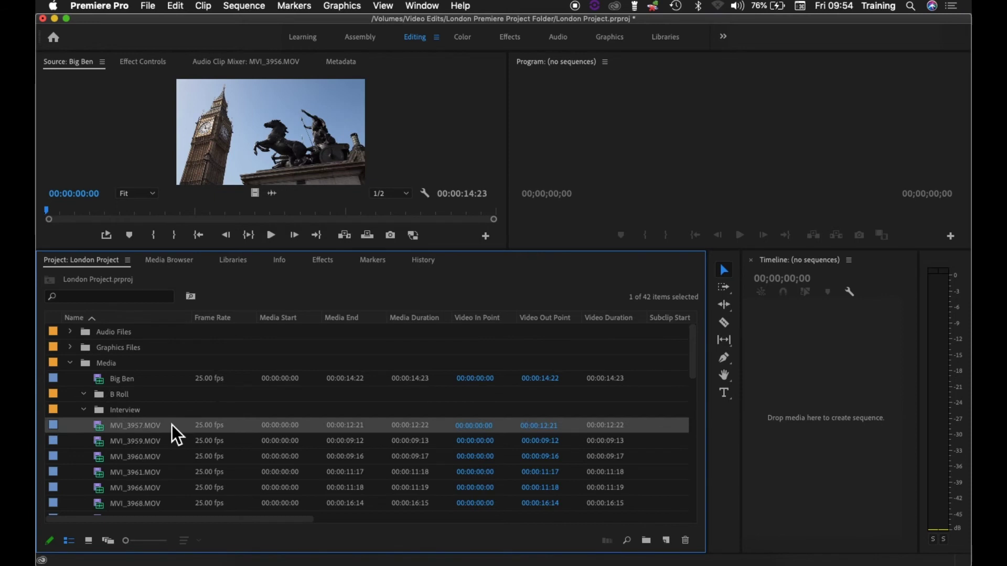
# Move the Big Ben clip into the B Roll bin, then collapse and re-expand that bin.
pyautogui.moveTo(172, 425); pyautogui.dragTo(106, 399)
pyautogui.moveTo(103, 395)
pyautogui.mouseDown()
pyautogui.moveTo(131, 396)
pyautogui.moveTo(102, 389)
pyautogui.mouseUp()
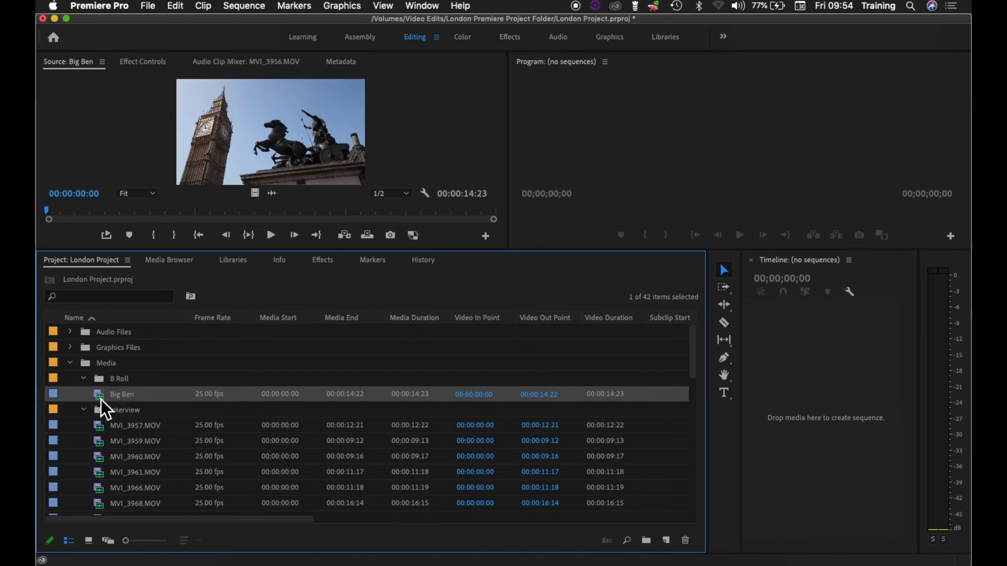
pyautogui.moveTo(101, 399); pyautogui.dragTo(100, 385)
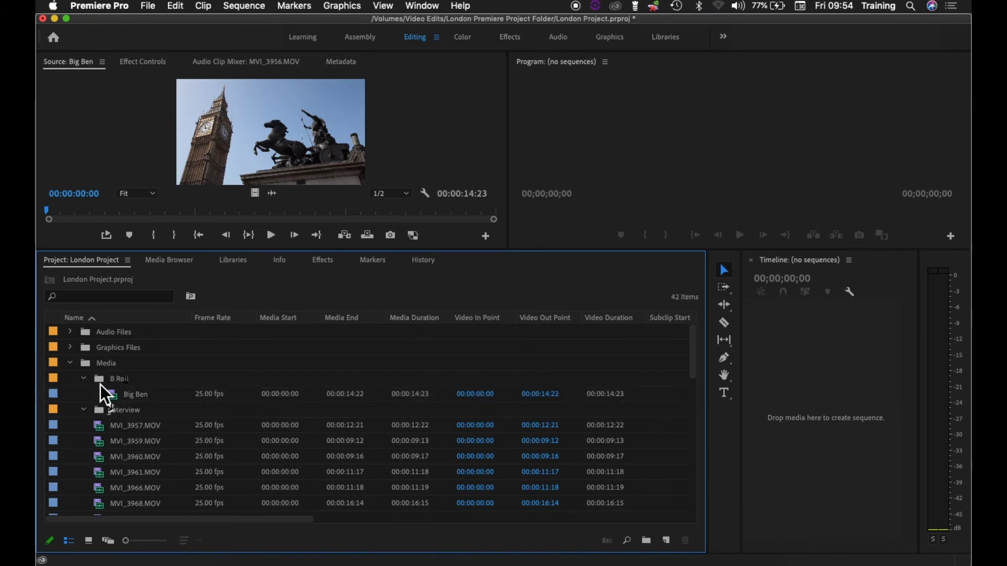
pyautogui.click(85, 378)
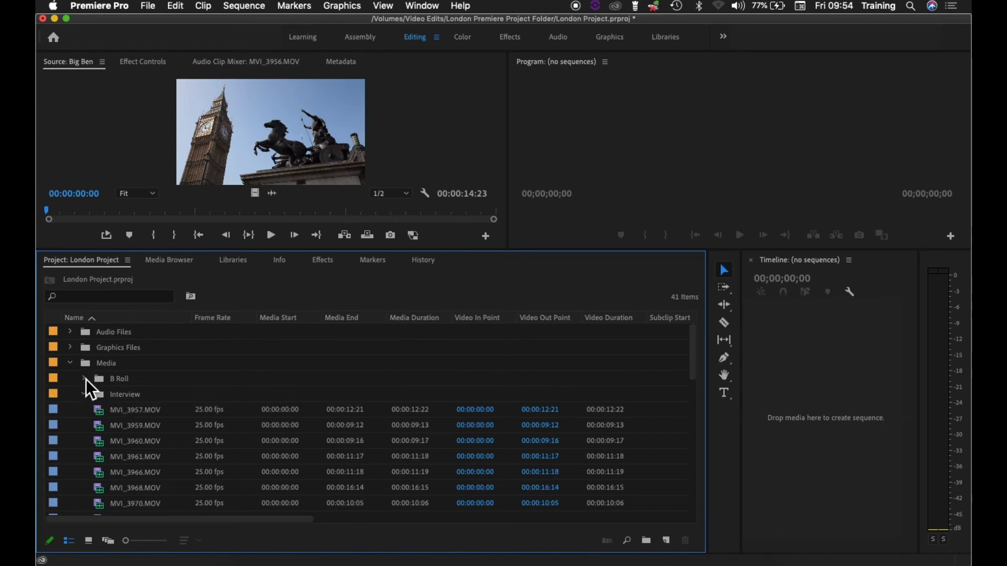
pyautogui.click(84, 379)
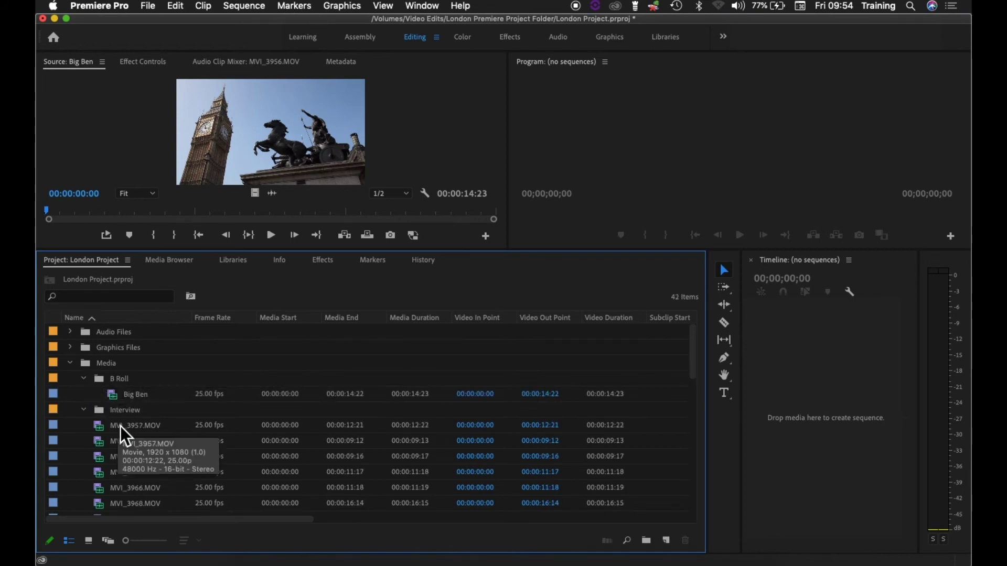
# Move the clips MVI_3957 through MVI_3970 plus MVI_3977 into the B Roll bin and collapse it.
pyautogui.scroll(-2, 120, 426)
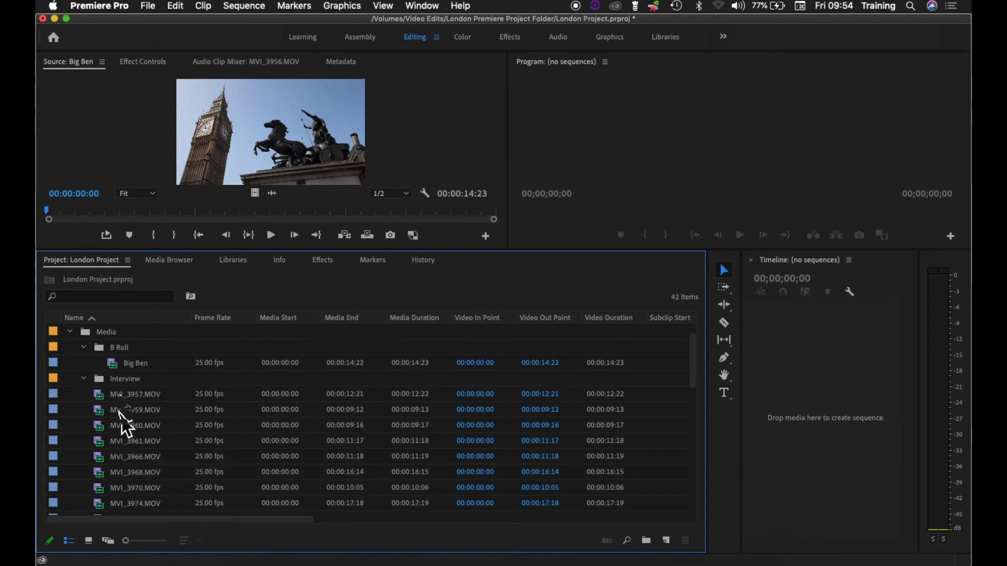
pyautogui.click(119, 397)
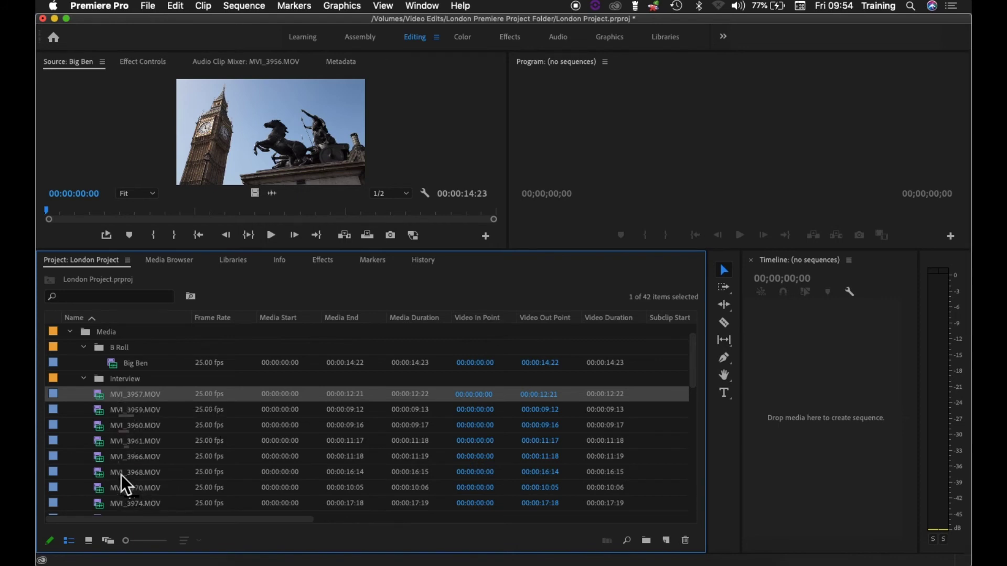
pyautogui.scroll(-2, 121, 474)
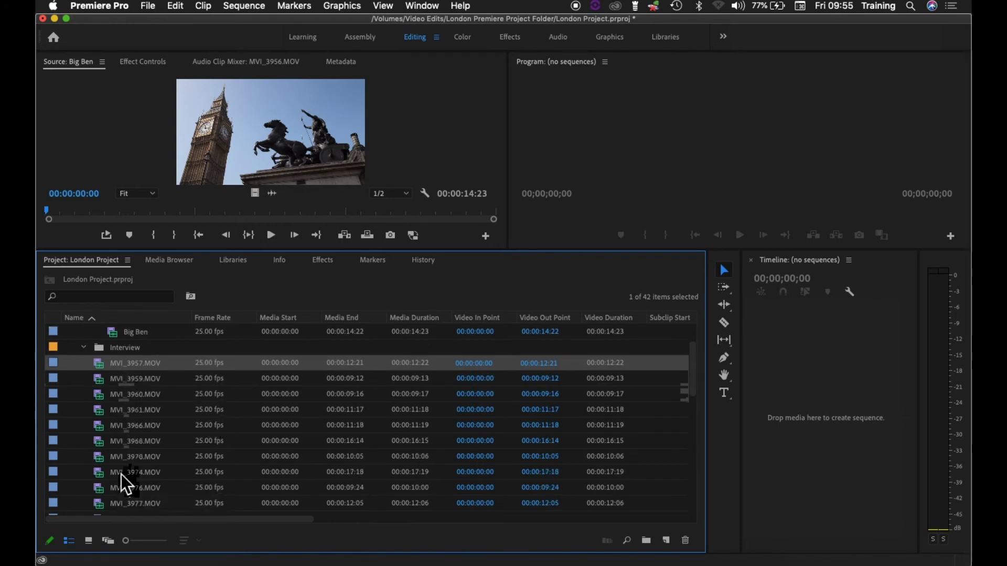
pyautogui.keyDown('shift'); pyautogui.click(121, 496); pyautogui.keyUp('shift')
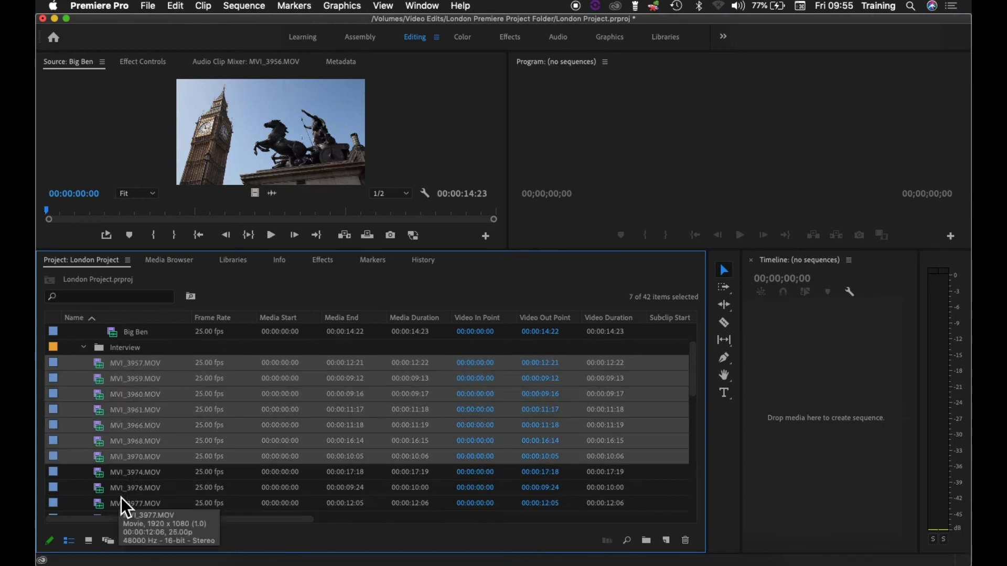
pyautogui.keyDown('super'); pyautogui.click(122, 500); pyautogui.keyUp('super')
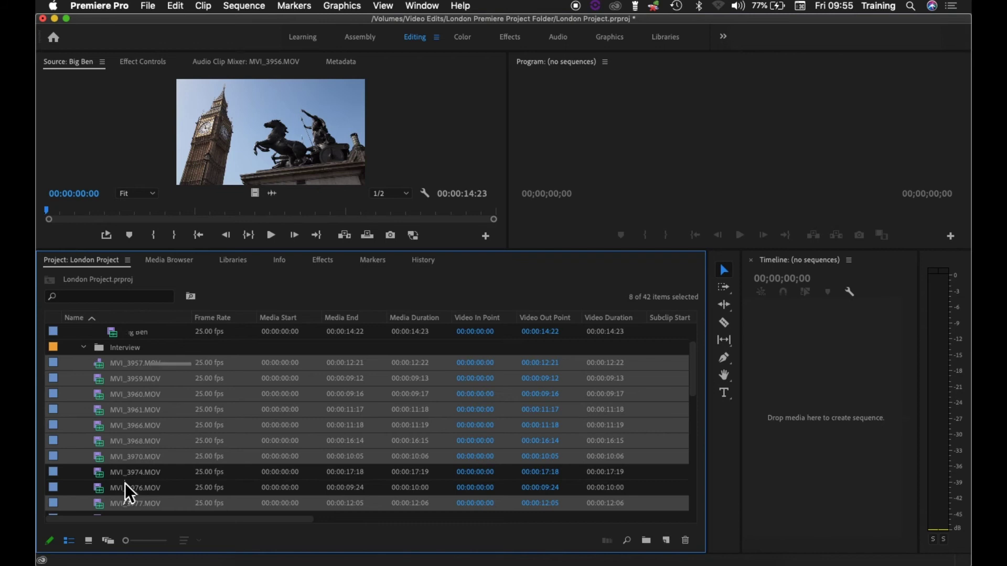
pyautogui.scroll(4, 125, 484)
pyautogui.moveTo(124, 429); pyautogui.dragTo(100, 385)
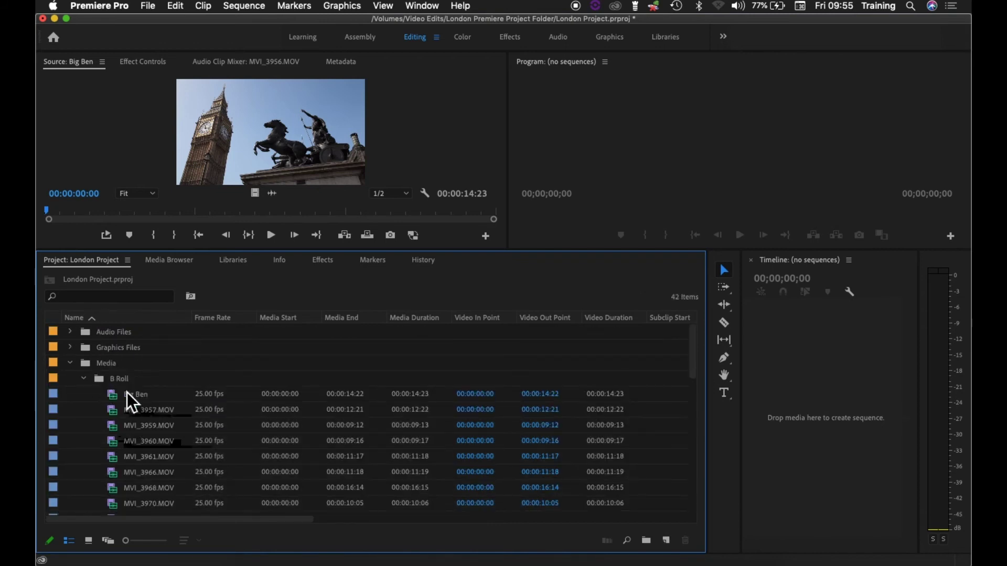
pyautogui.click(84, 379)
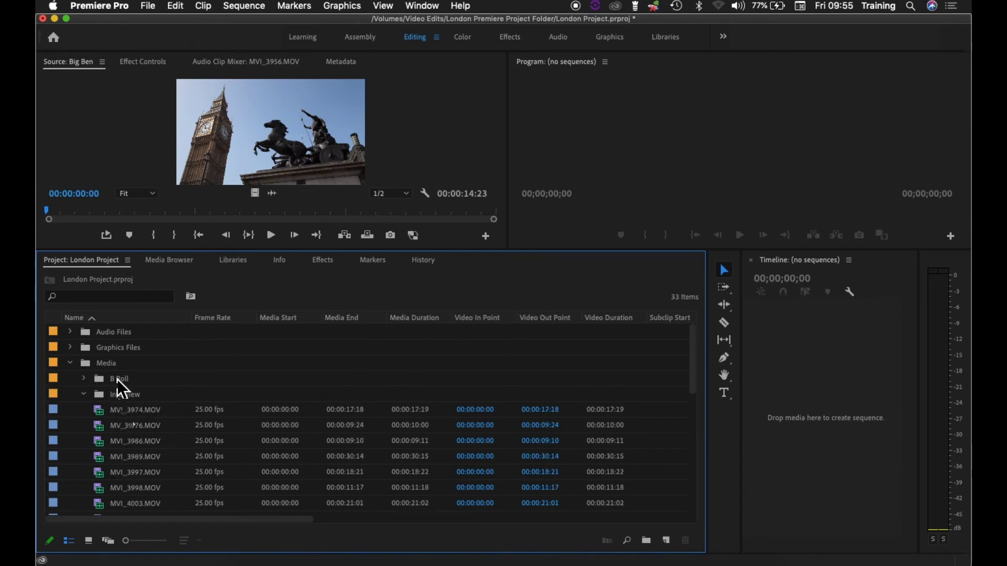
# Move all remaining MVI clips in Media, from MVI_3974 onward, into the B Roll bin.
pyautogui.click(122, 410)
pyautogui.scroll(-2, 133, 417)
pyautogui.scroll(-5, 132, 417)
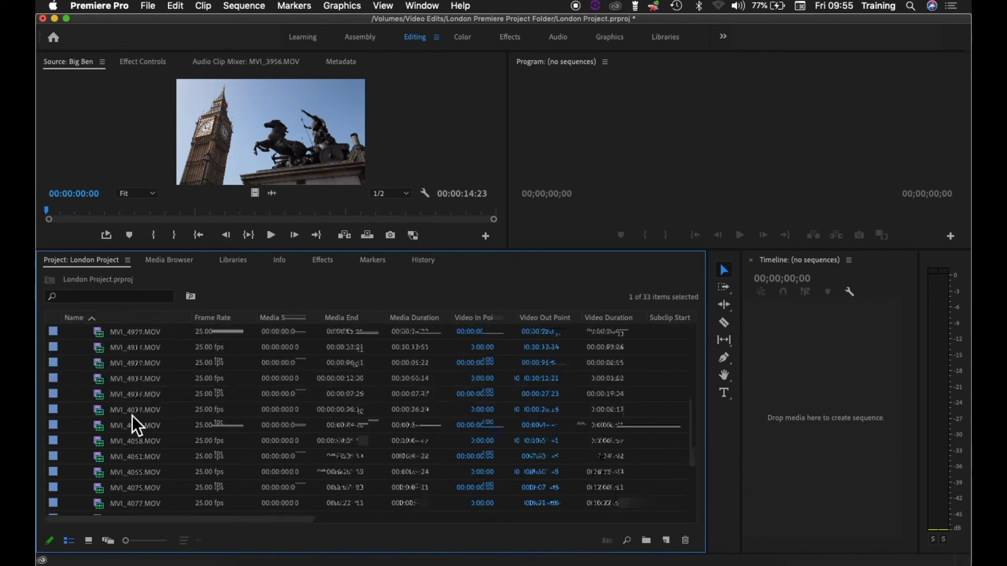
pyautogui.keyDown('shift'); pyautogui.click(126, 474); pyautogui.keyUp('shift')
pyautogui.scroll(10, 127, 473)
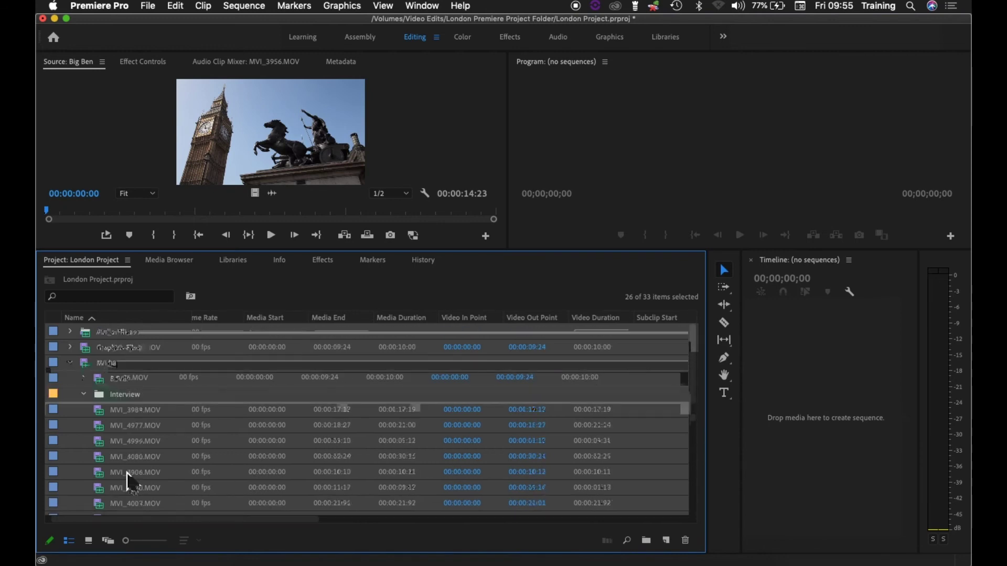
pyautogui.moveTo(122, 419); pyautogui.dragTo(107, 380)
# Move both renamed interview clips into the Interview bin and collapse it.
pyautogui.click(124, 414)
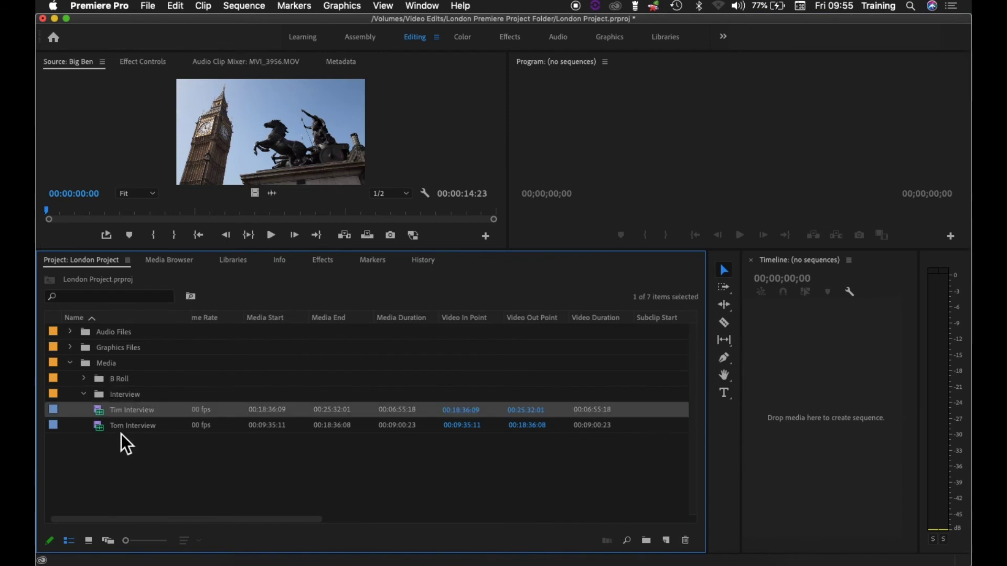
pyautogui.keyDown('shift'); pyautogui.click(122, 427); pyautogui.keyUp('shift')
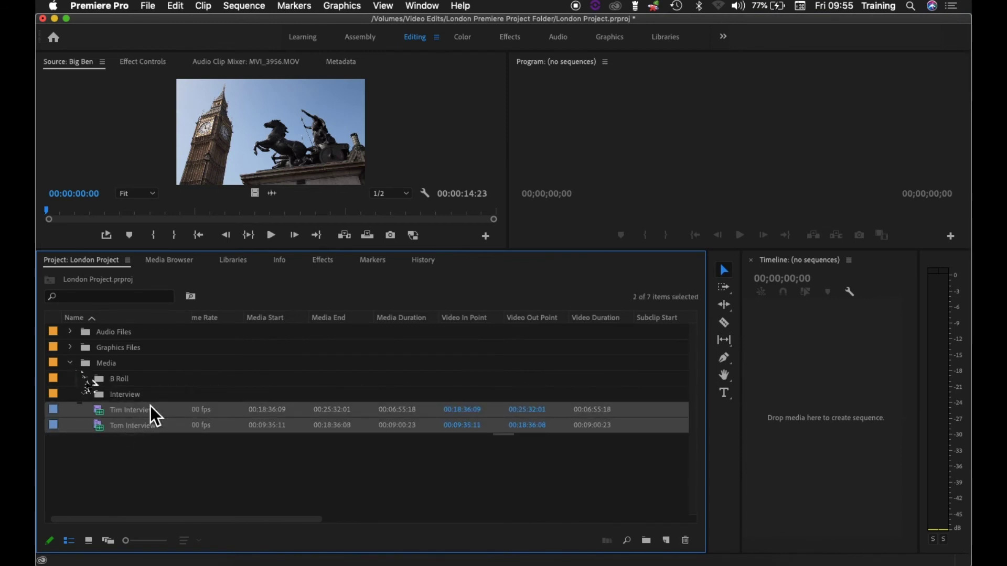
pyautogui.moveTo(150, 406); pyautogui.dragTo(85, 393)
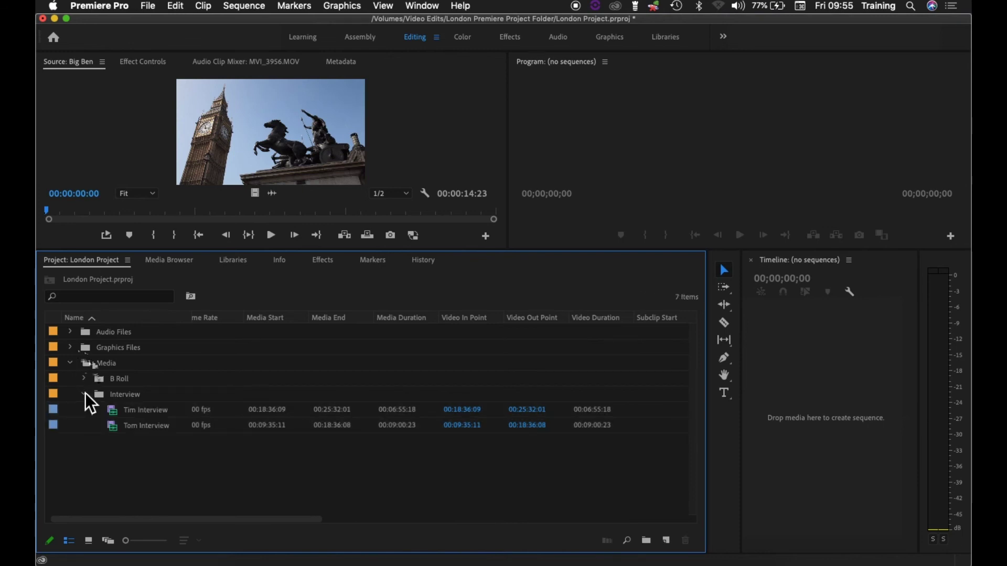
pyautogui.click(84, 394)
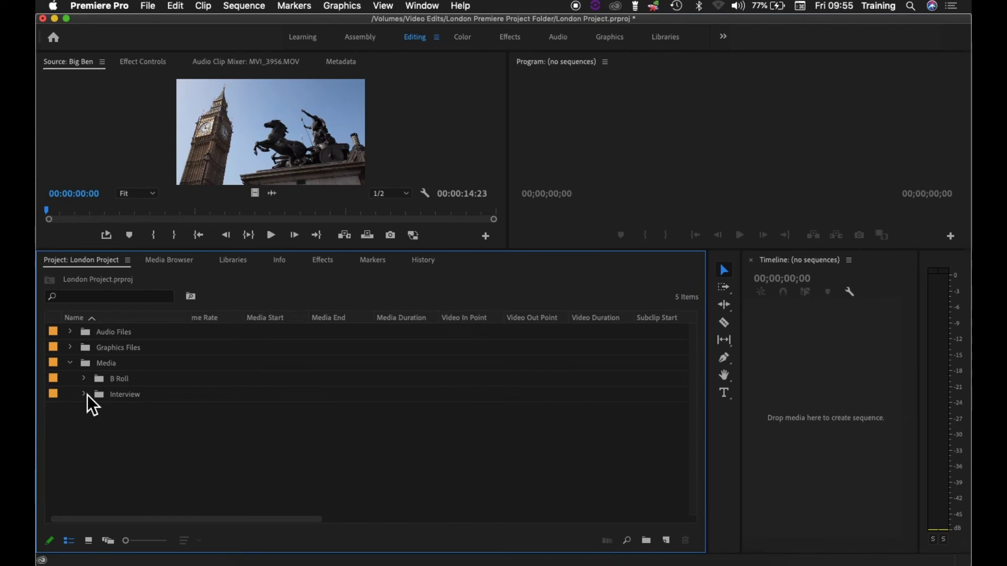
# Expand the B Roll bin and preview the clips MVI_3961 and MVI_3968 in the Source Monitor.
pyautogui.click(90, 383)
pyautogui.click(90, 383)
pyautogui.click(87, 383)
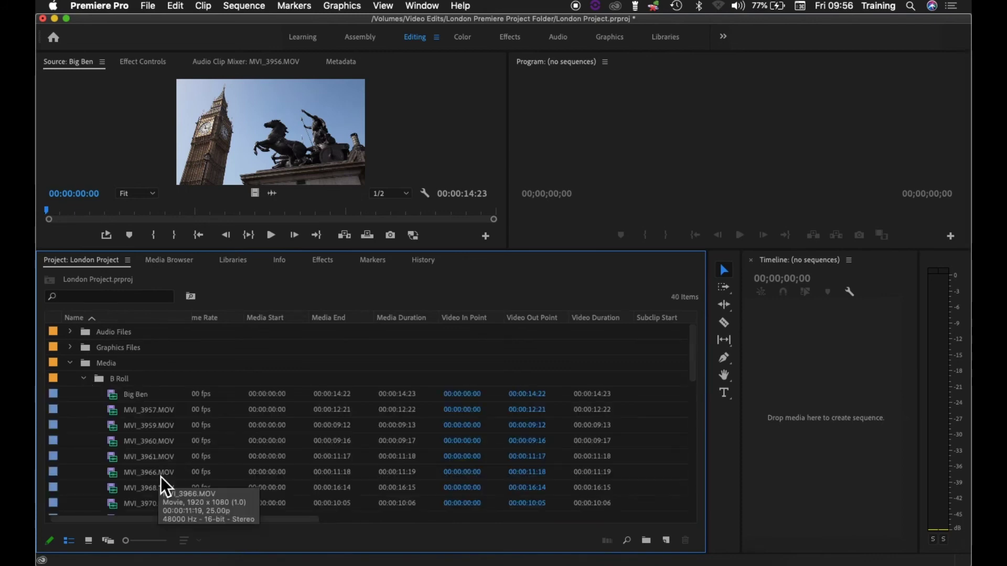
pyautogui.doubleClick(114, 461)
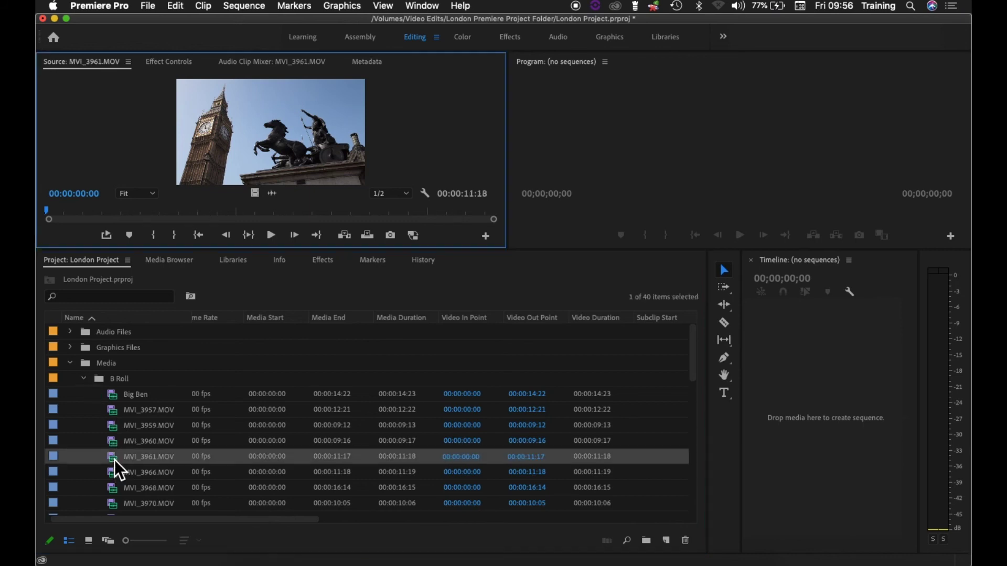
pyautogui.doubleClick(113, 489)
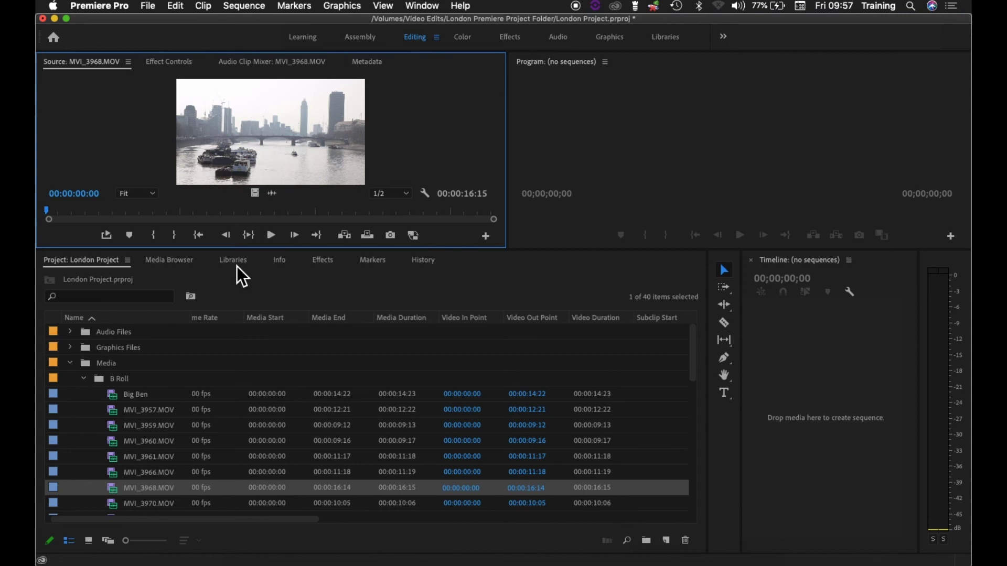
# Open the B Roll bin in its own panel, show its clips as thumbnails and adjust the thumbnail size slightly.
pyautogui.doubleClick(102, 382)
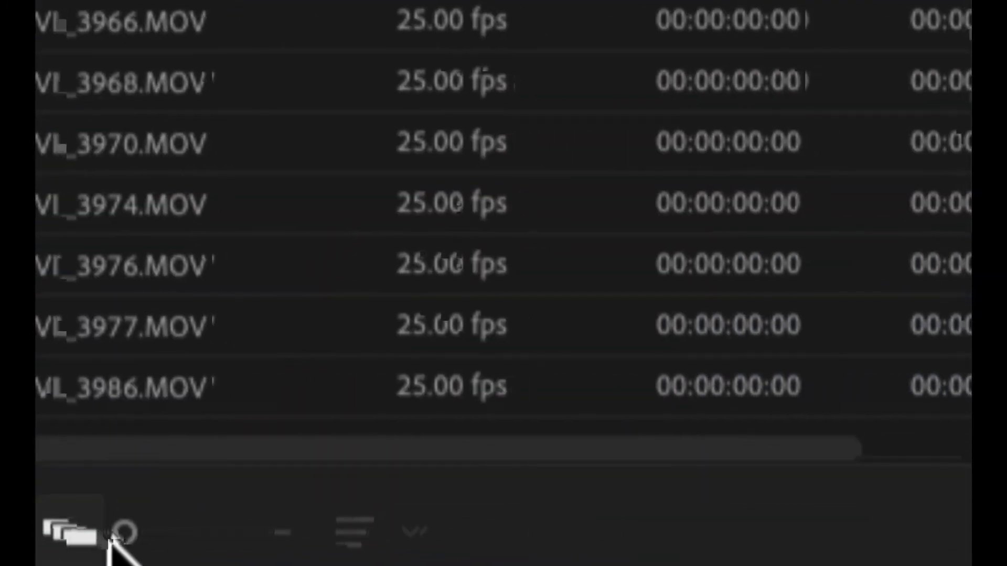
pyautogui.click(109, 538)
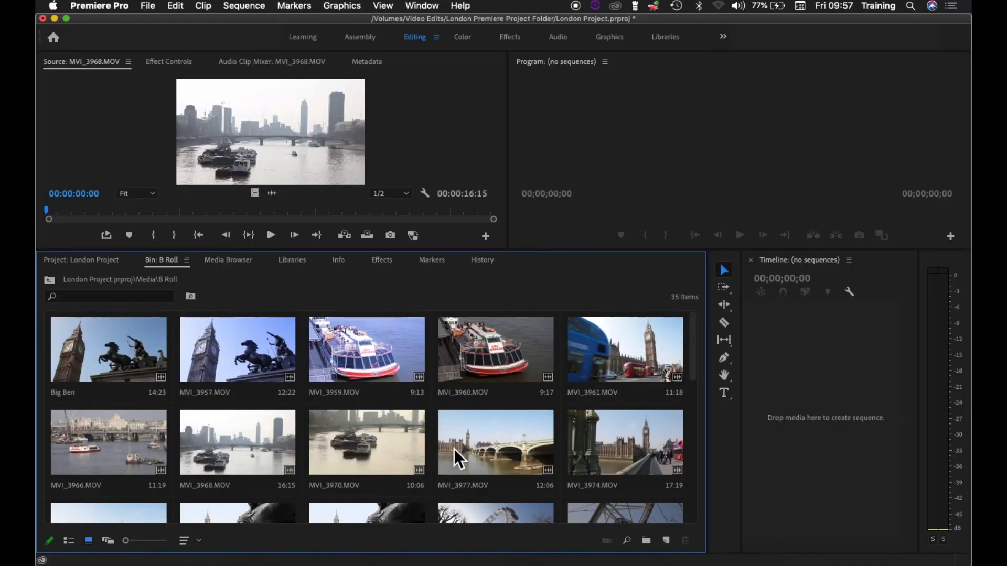
pyautogui.moveTo(692, 346); pyautogui.dragTo(671, 335)
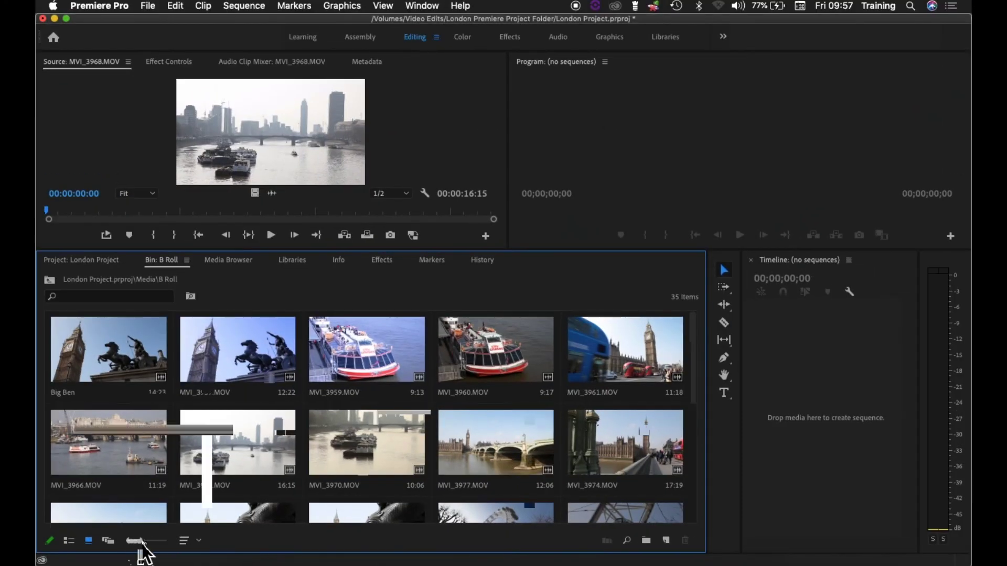
pyautogui.moveTo(140, 546)
pyautogui.mouseDown()
pyautogui.moveTo(166, 544)
pyautogui.moveTo(133, 542)
pyautogui.mouseUp()
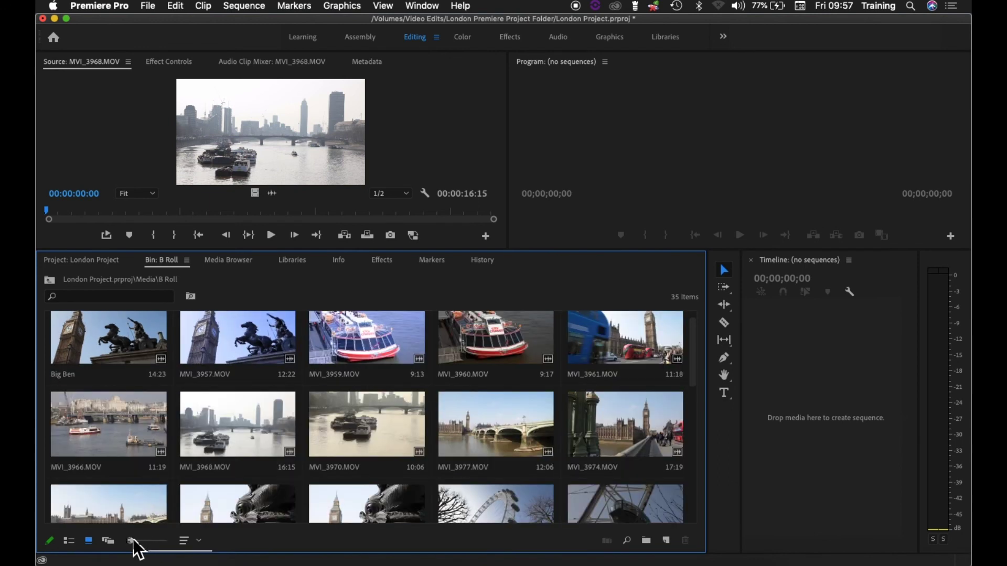
# Try sorting the B Roll thumbnails by Name and by Media Duration, and restore their original order.
pyautogui.click(199, 543)
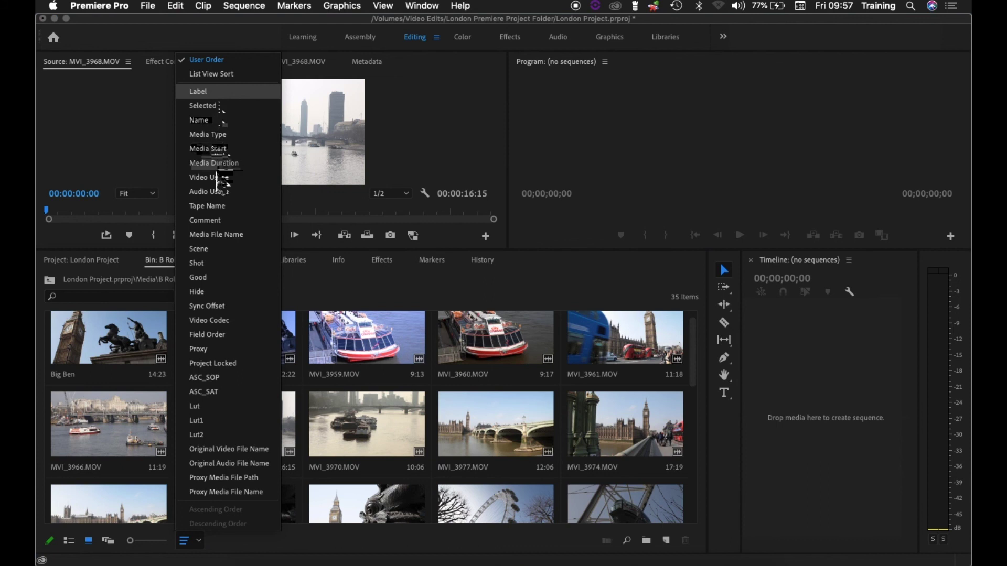
pyautogui.click(224, 122)
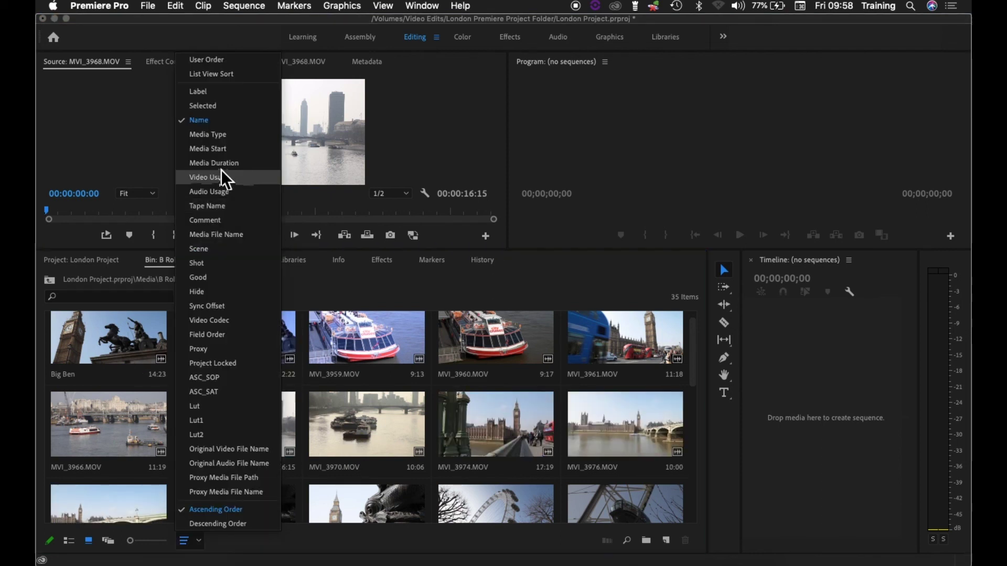
pyautogui.click(225, 164)
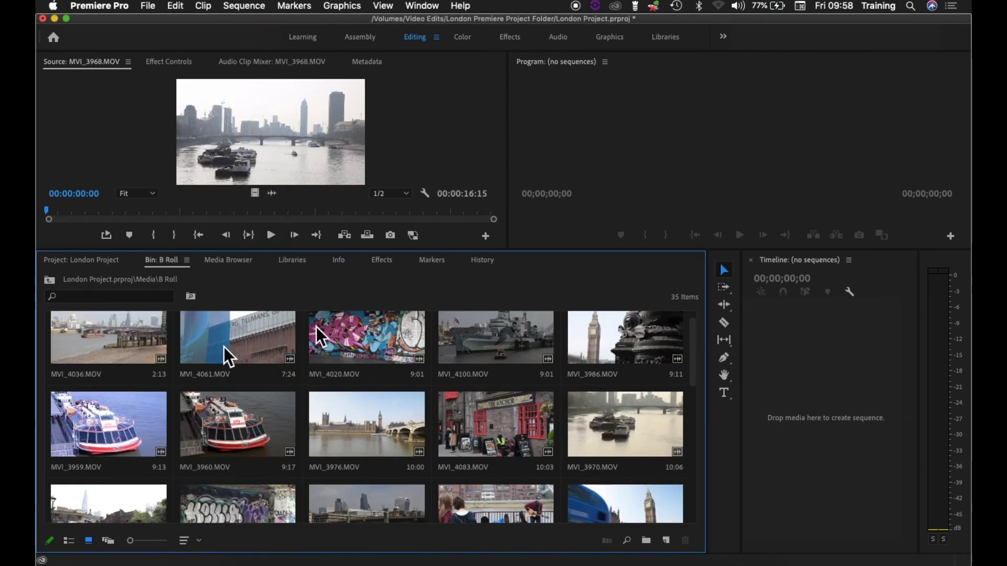
pyautogui.click(199, 541)
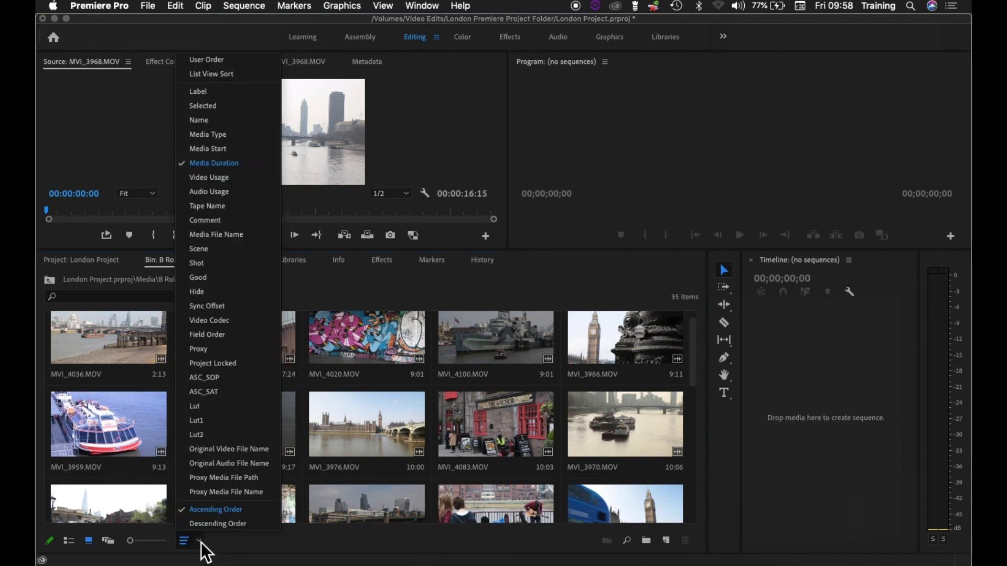
pyautogui.click(223, 72)
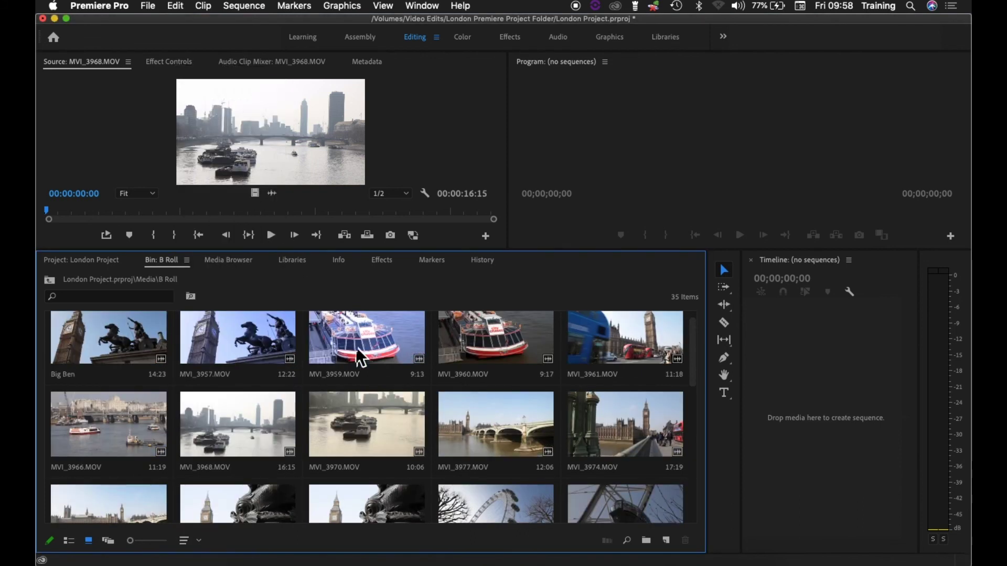
# Reorder MVI_3968 to sit directly after Big Ben and preview MVI_3961 within its thumbnail.
pyautogui.moveTo(262, 423); pyautogui.dragTo(232, 373)
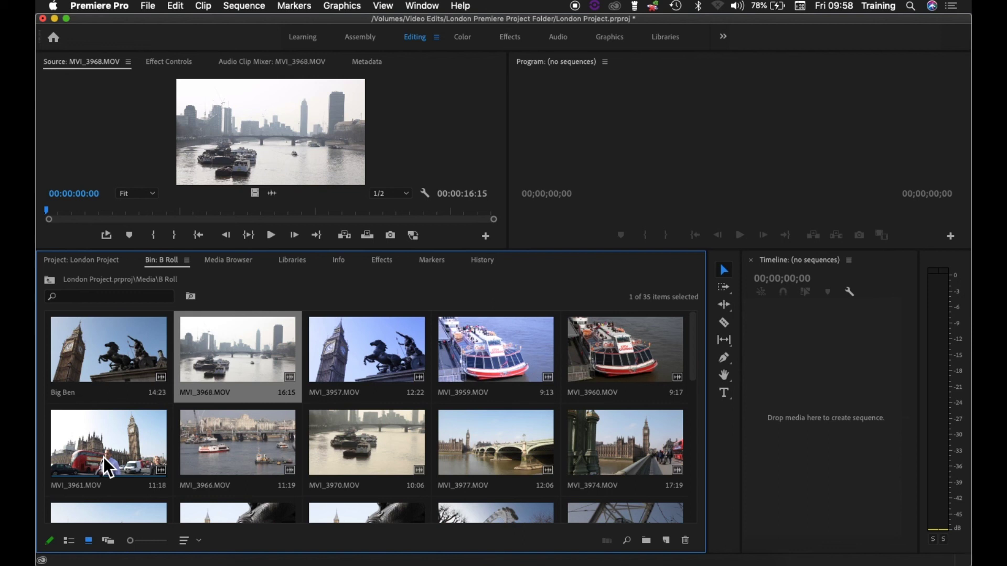
pyautogui.click(84, 454)
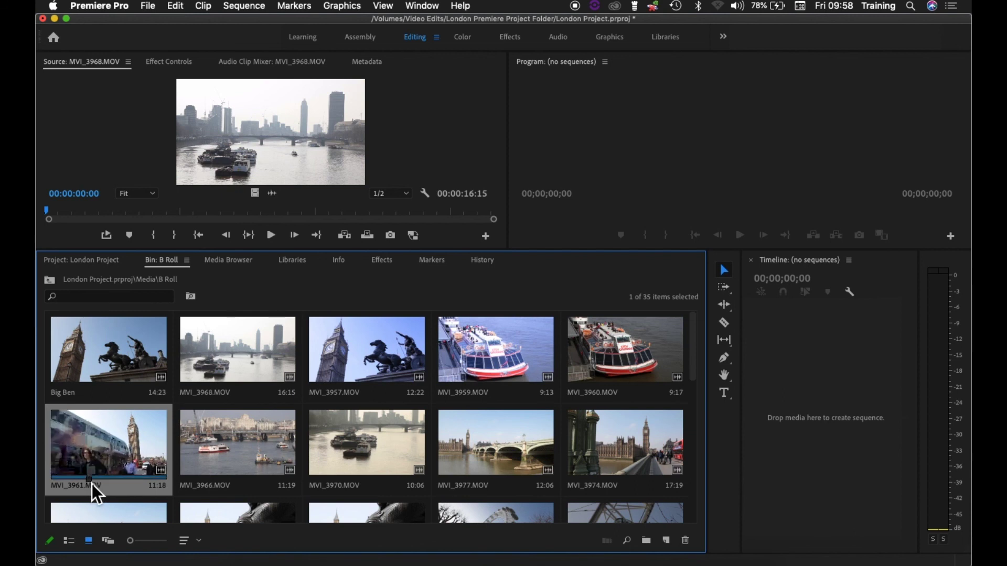
pyautogui.scroll(-2, 84, 486)
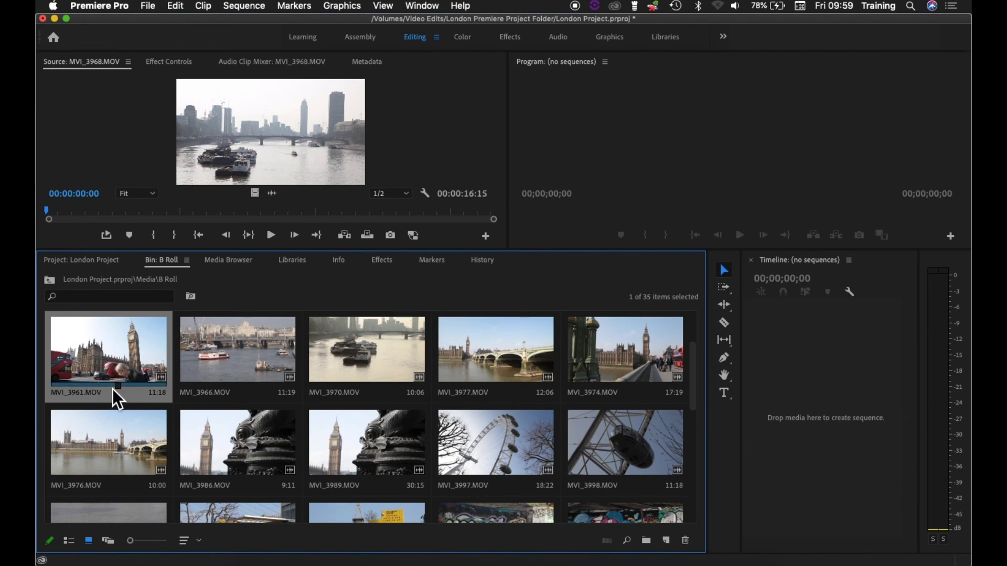
pyautogui.press('space')
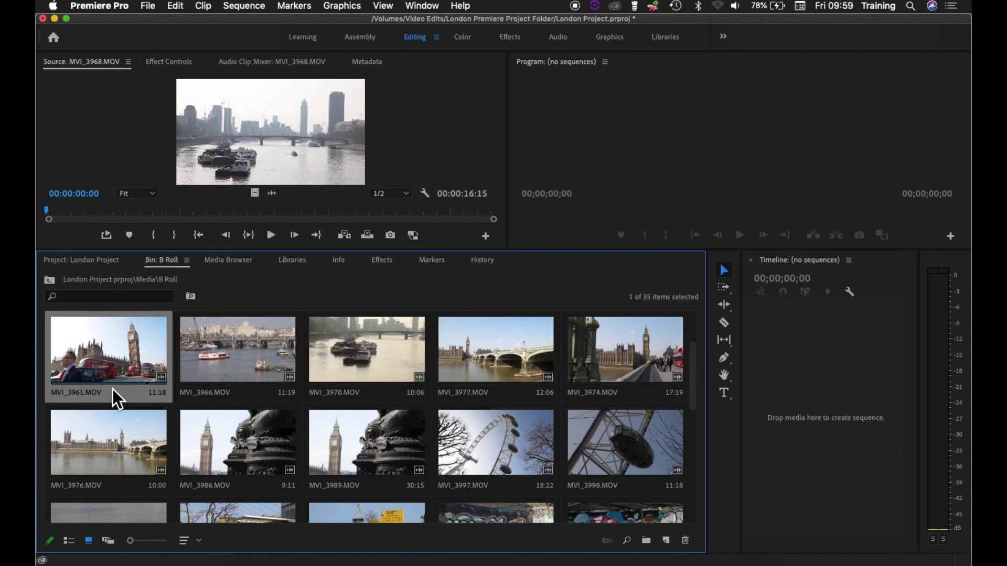
pyautogui.scroll(2, 495, 414)
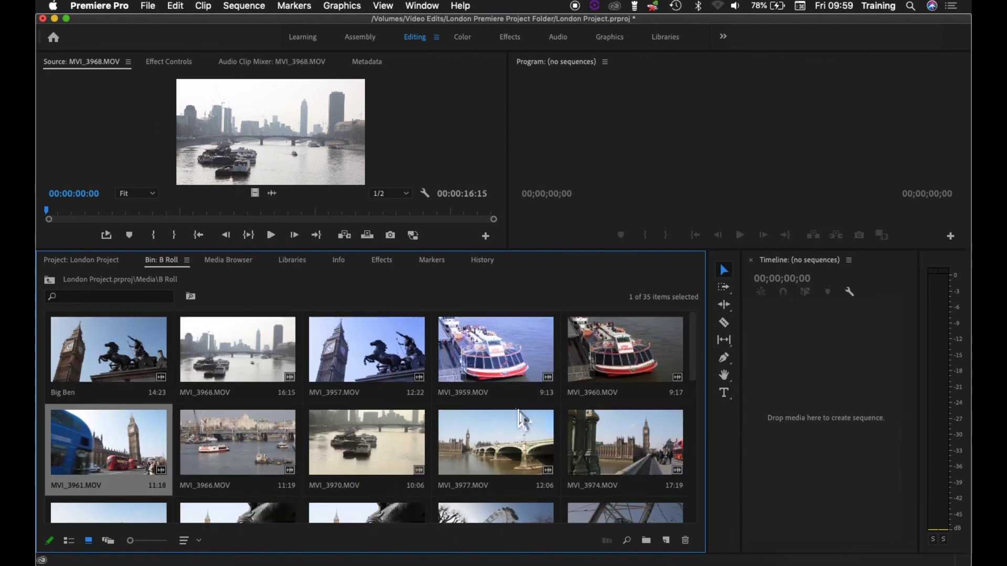
# Delete the clips MVI_3959 and MVI_3957 from the B Roll bin.
pyautogui.click(514, 349)
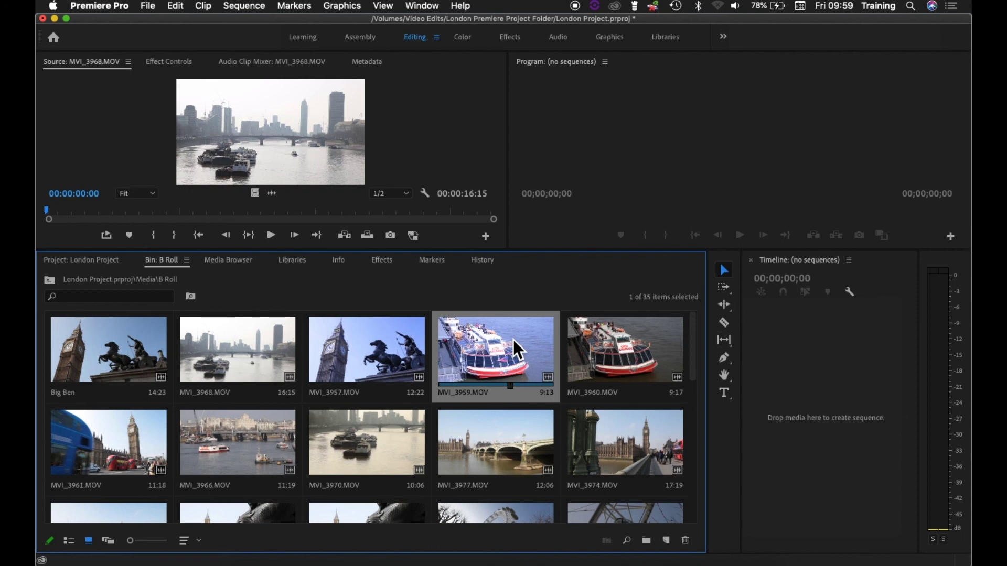
pyautogui.press('Delete')
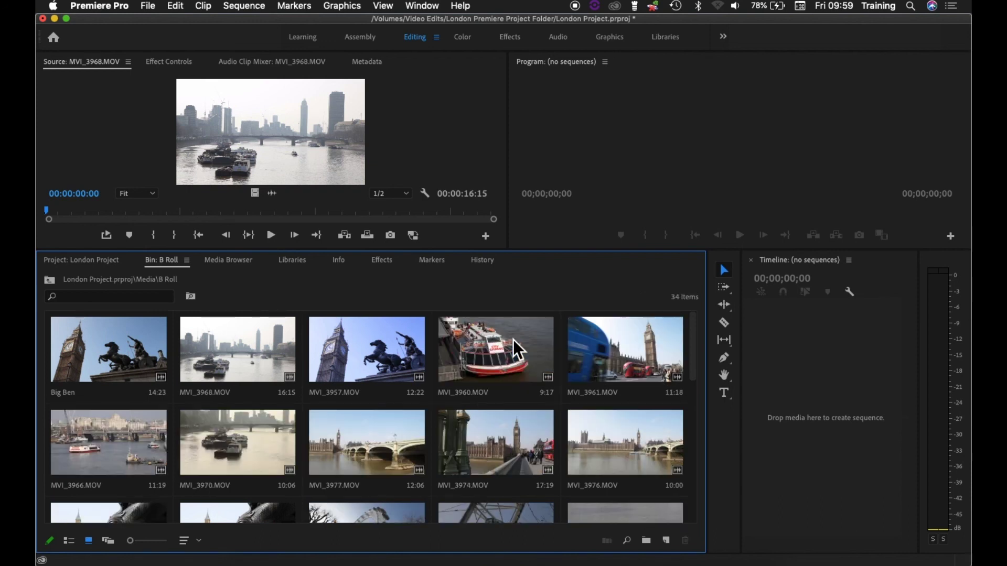
pyautogui.click(424, 364)
pyautogui.press('Delete')
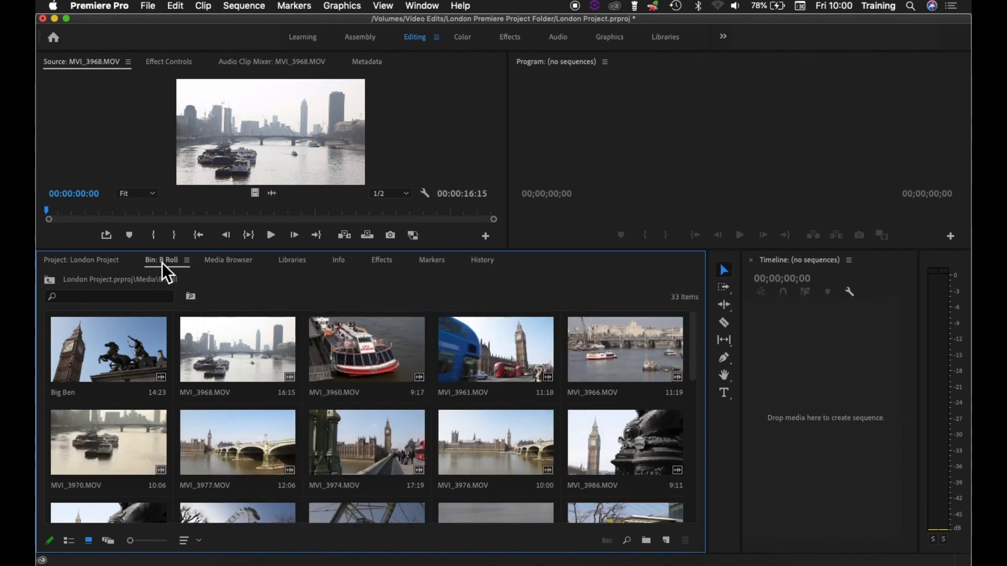
# Close the B Roll bin's panel and reopen the bin from the London Project listing.
pyautogui.click(96, 261)
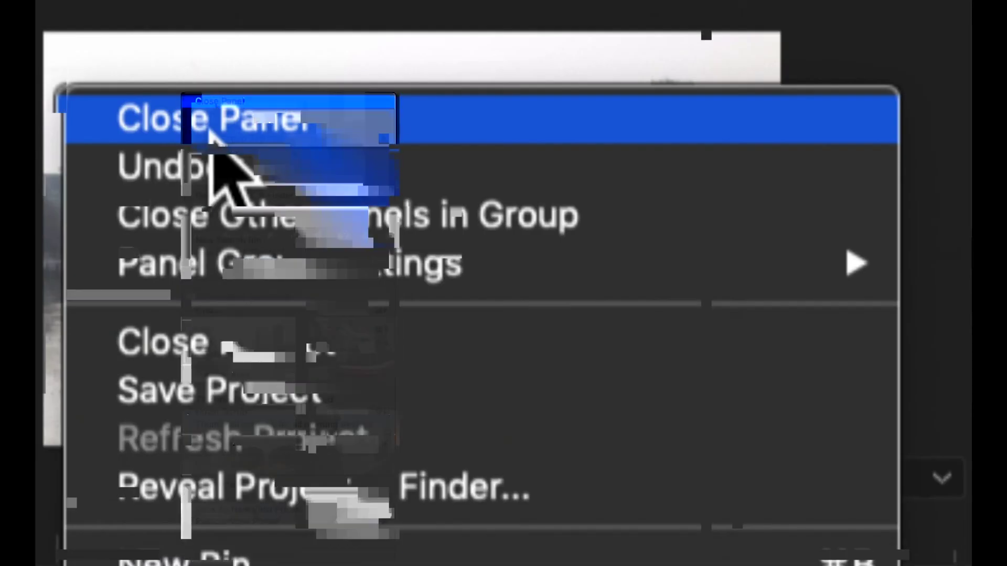
pyautogui.click(216, 107)
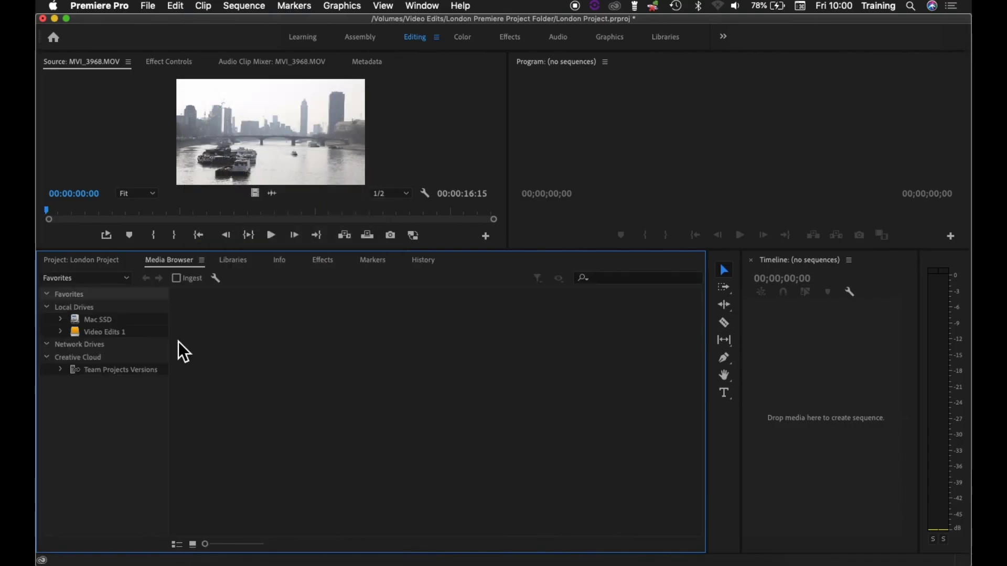
pyautogui.click(84, 260)
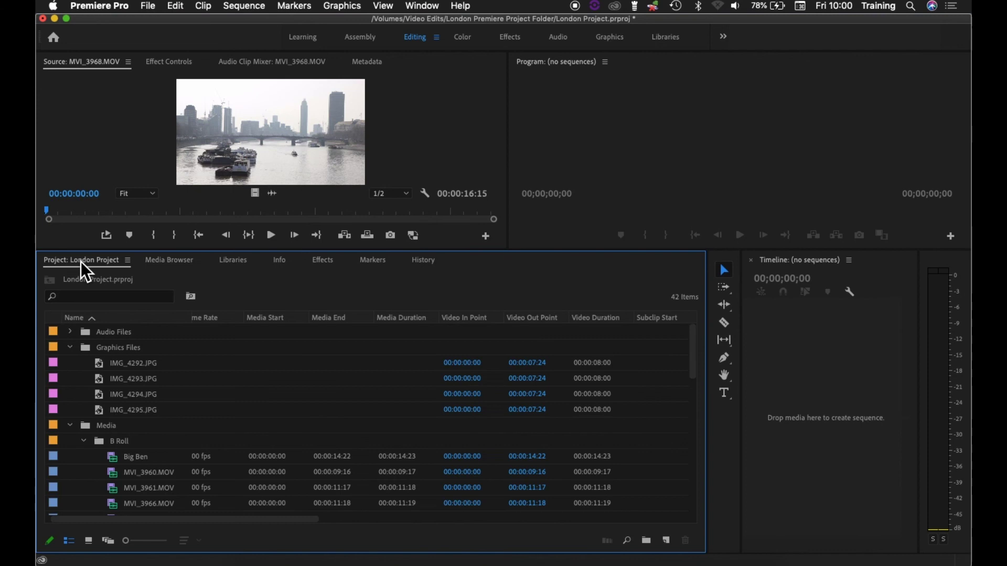
pyautogui.doubleClick(103, 446)
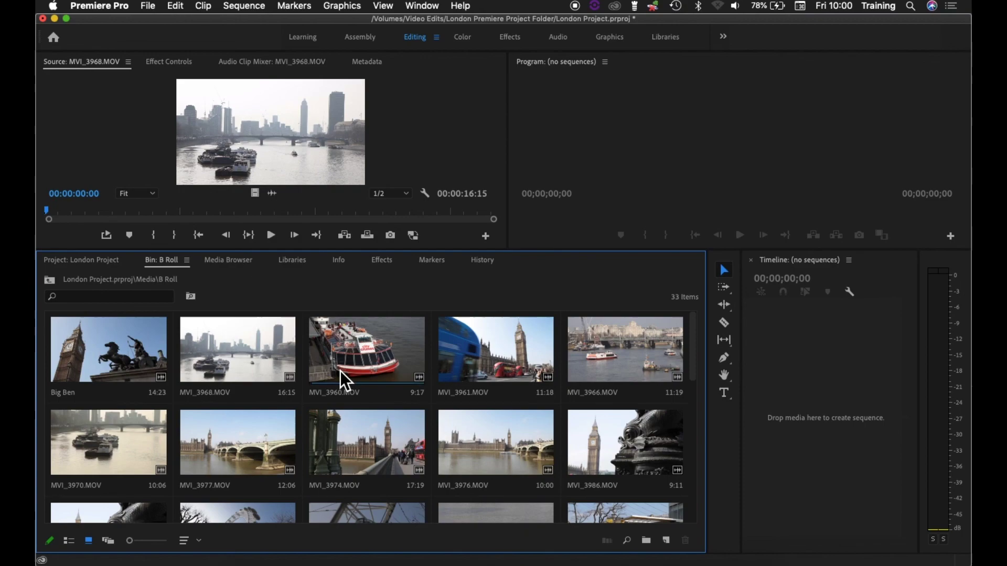